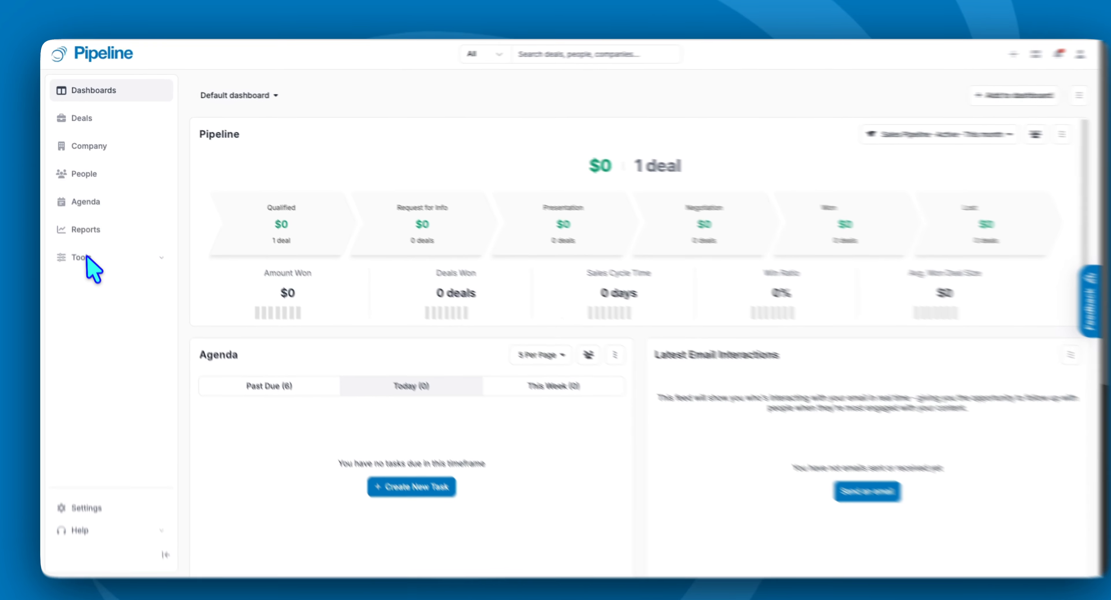
Step: Open the Email tool and look through its Bulk Emails, Campaigns, Recipients and Analytics pages
click(82, 258)
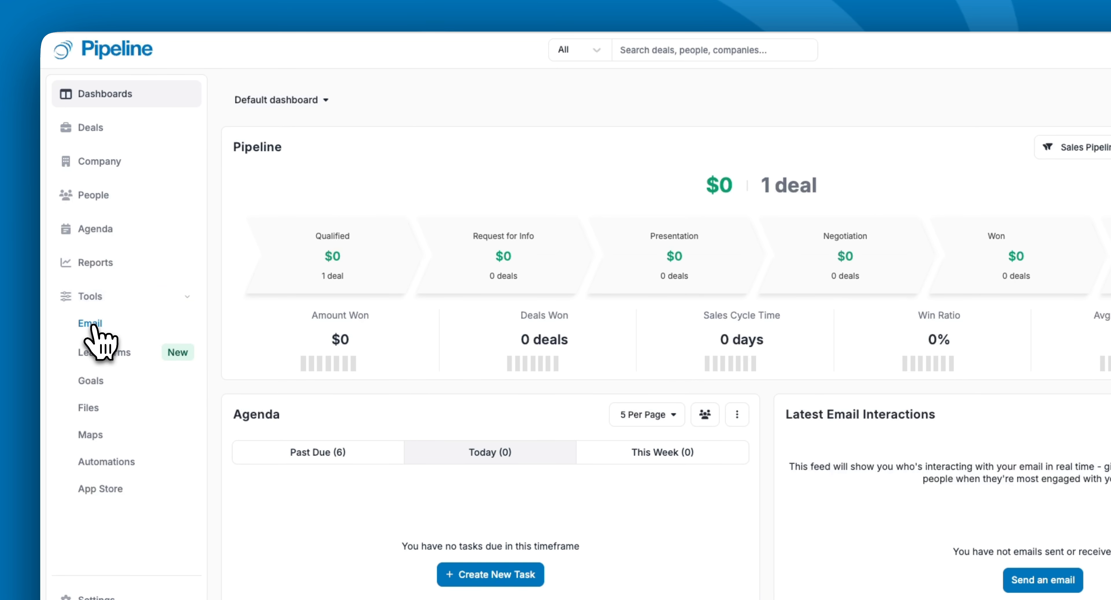
click(93, 325)
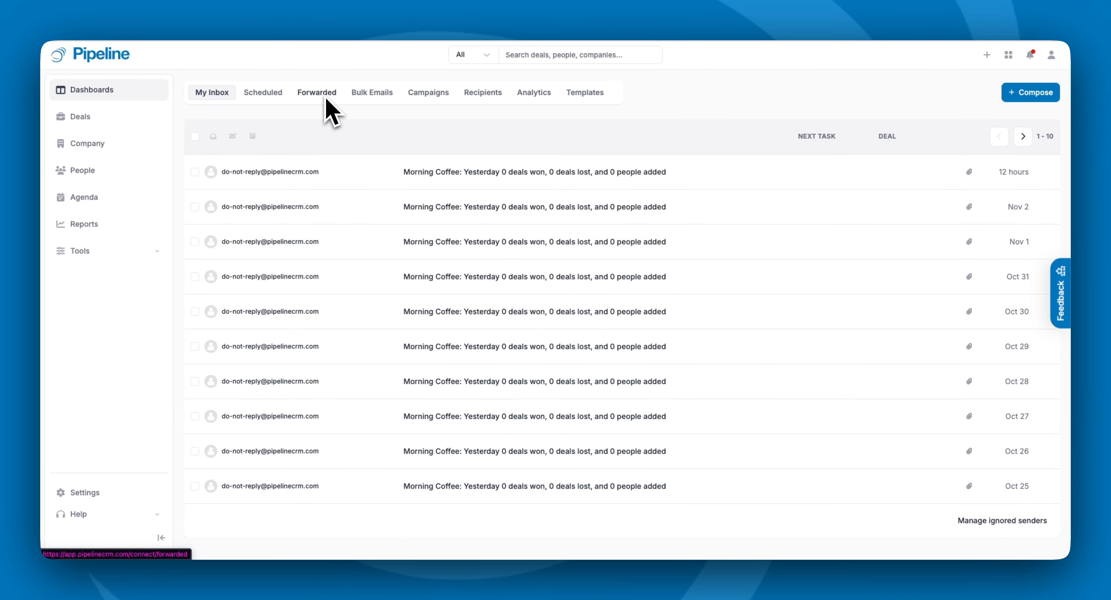
click(384, 92)
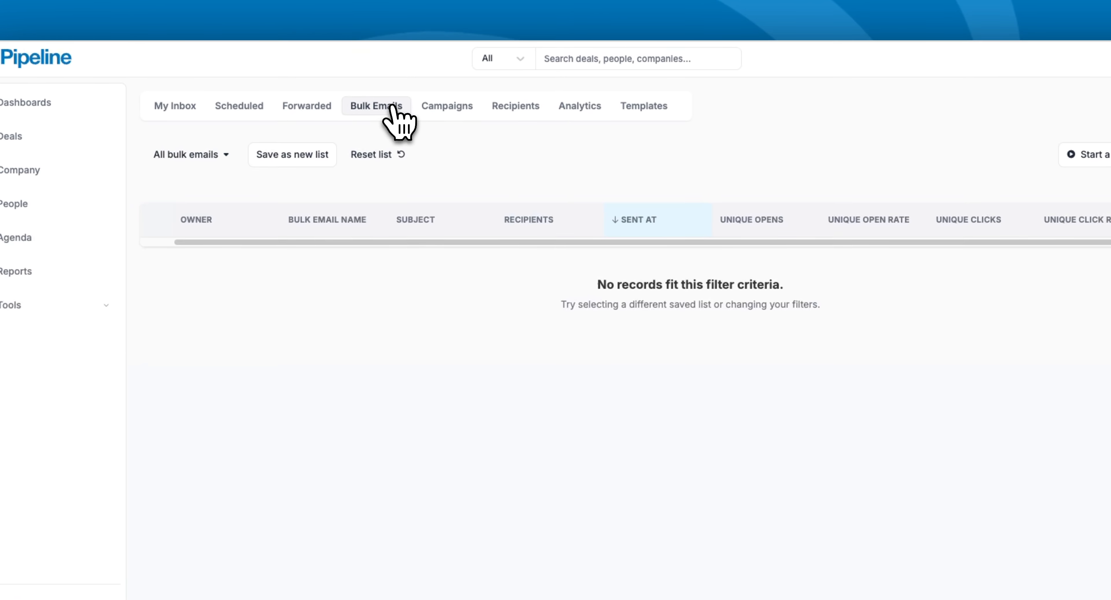
click(447, 105)
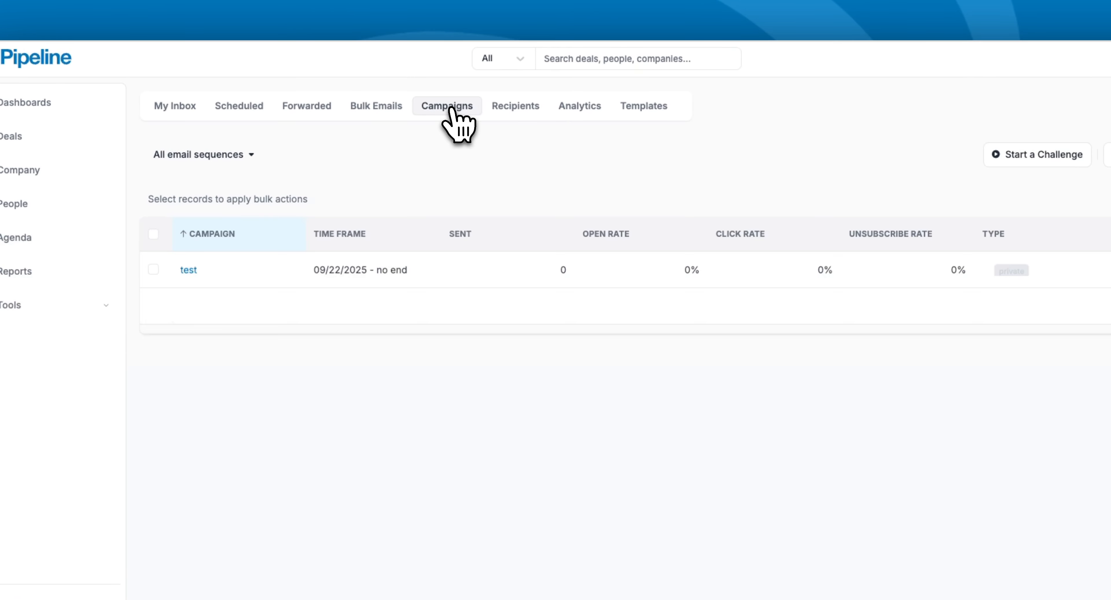
click(518, 111)
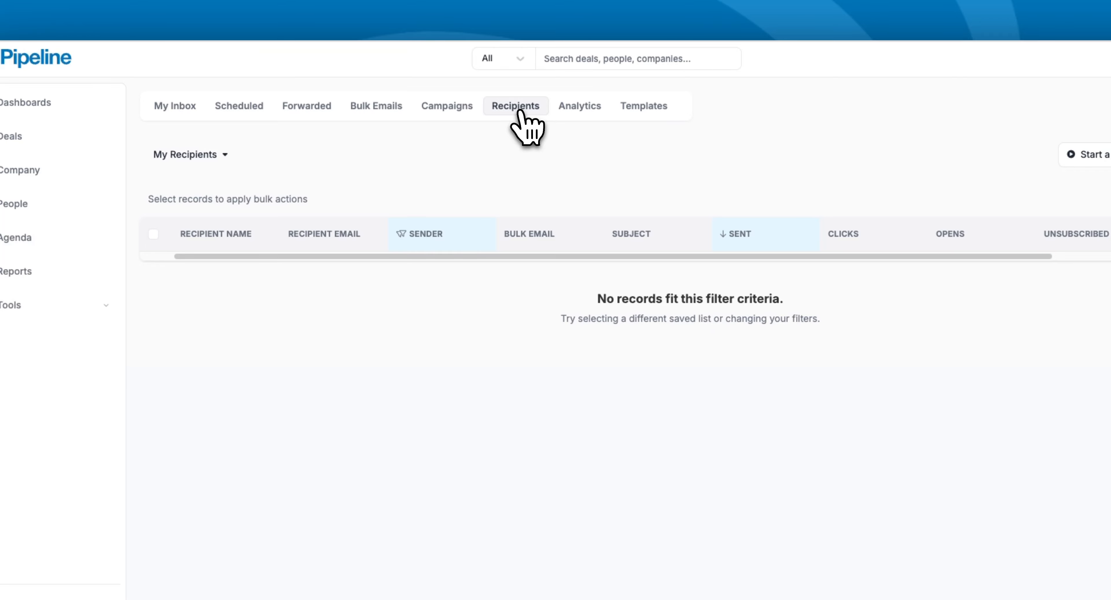
click(573, 112)
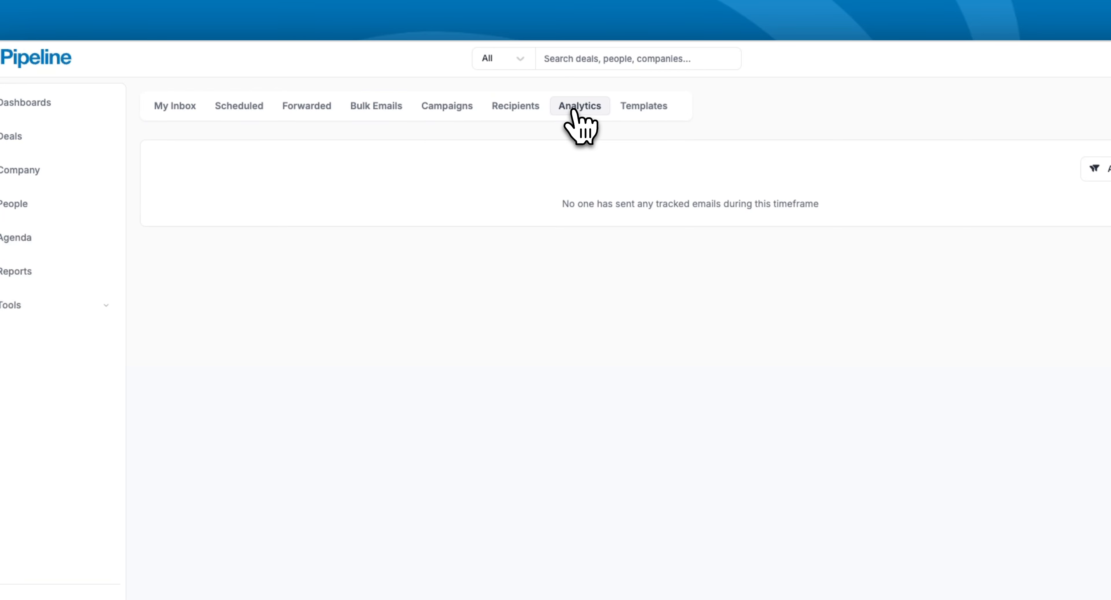
Step: Add a new email template titled "New Lead Welcome" and set it to Shared
click(643, 106)
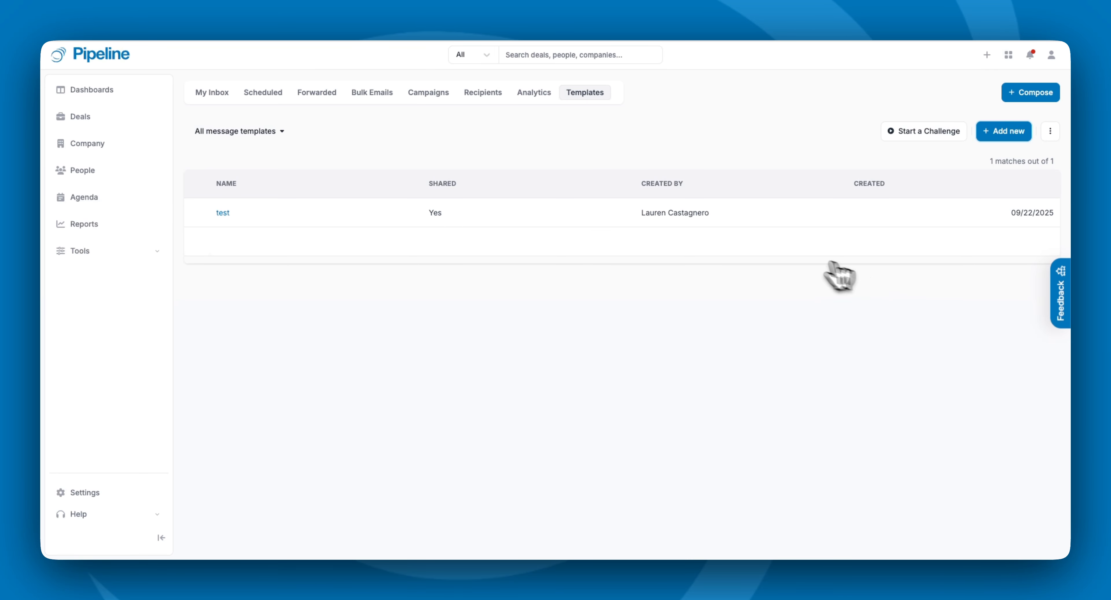
click(1001, 139)
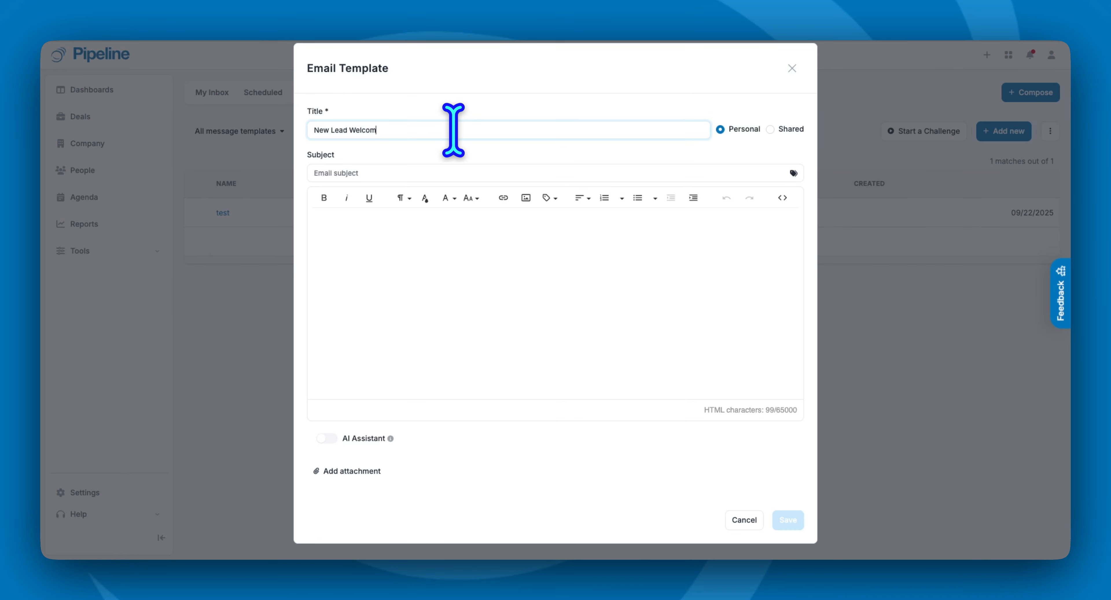
text(e)
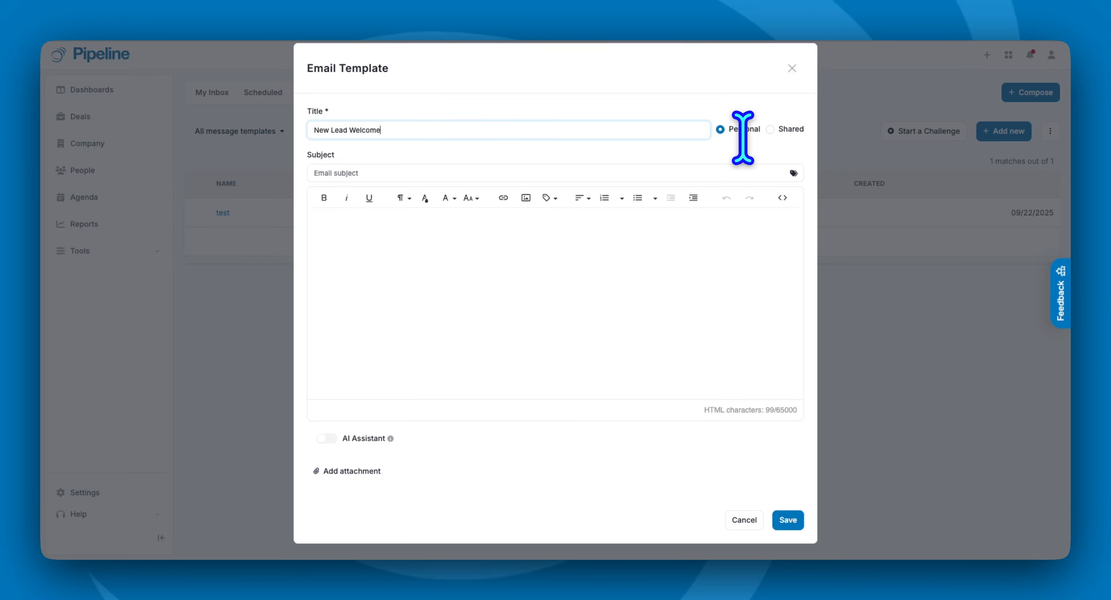
click(770, 129)
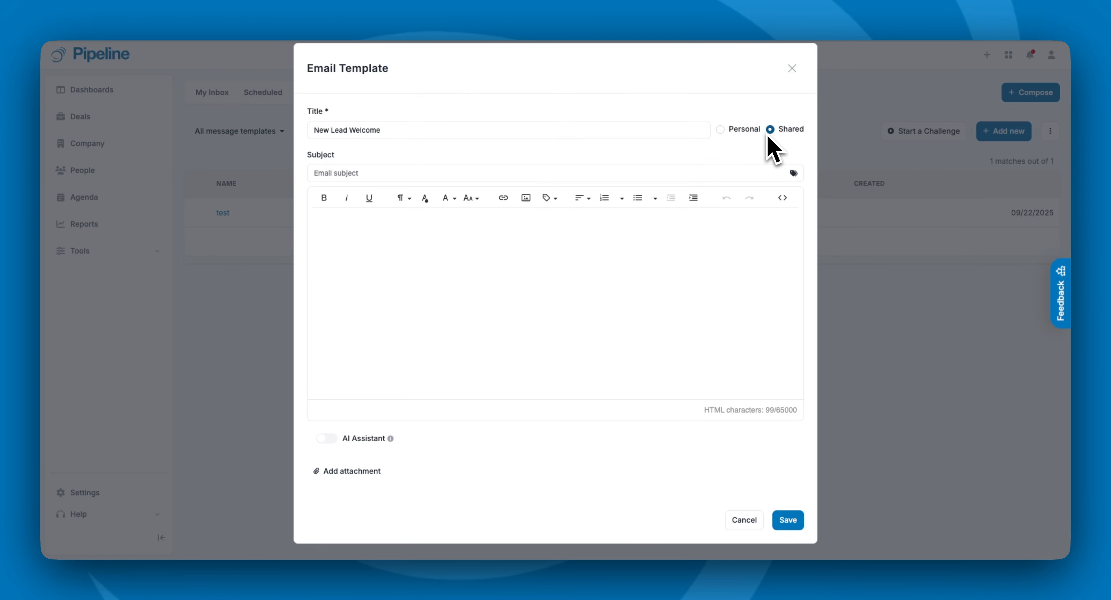
Step: Begin the template body with the greeting "Hi" followed by the person's First name merge tag
click(381, 175)
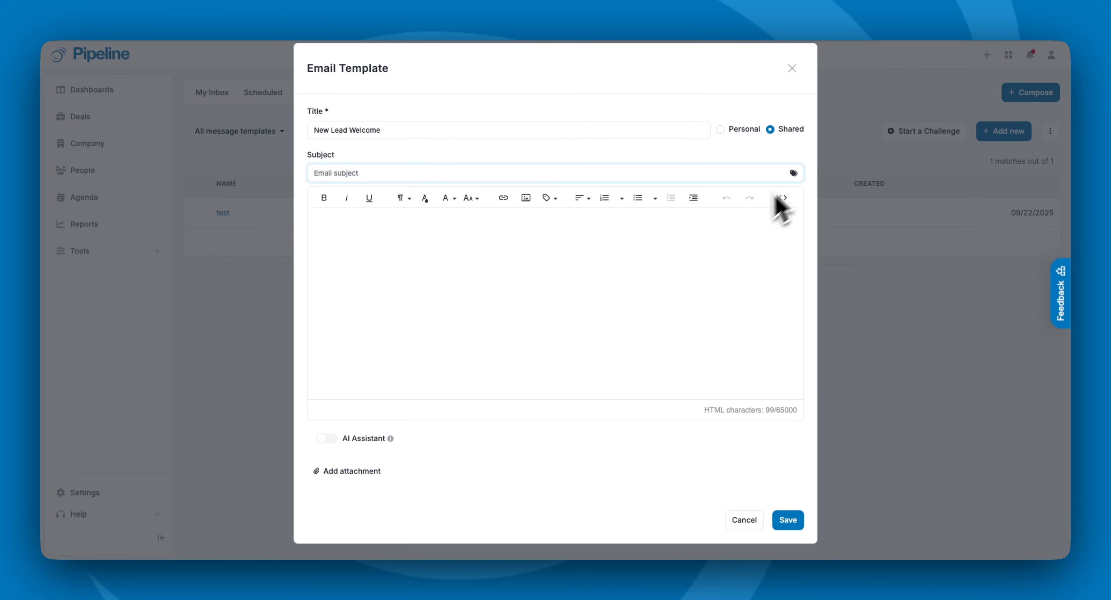
click(547, 198)
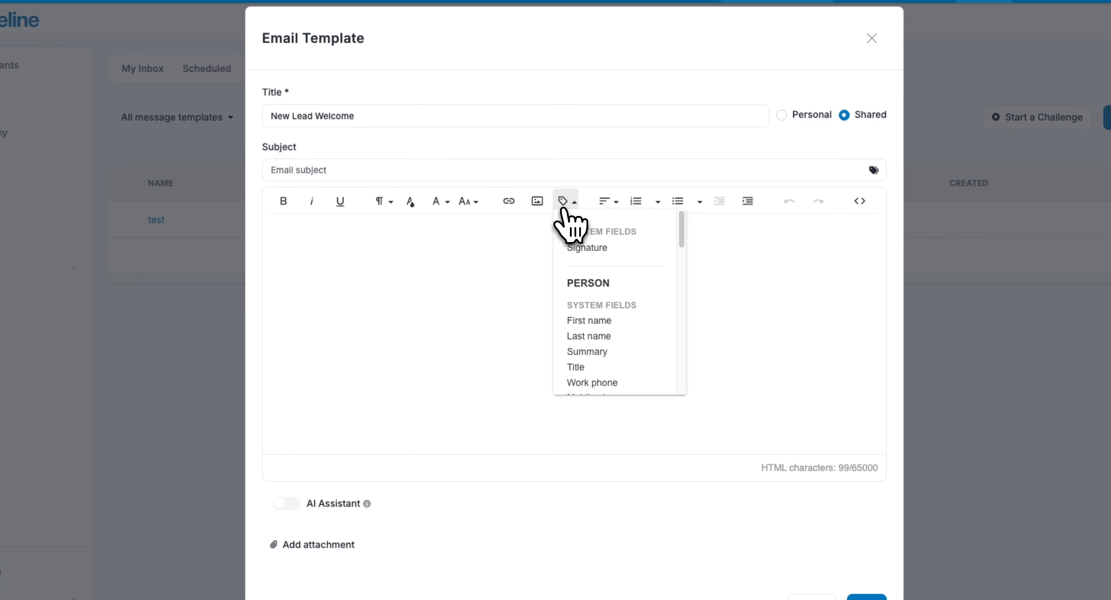
click(526, 242)
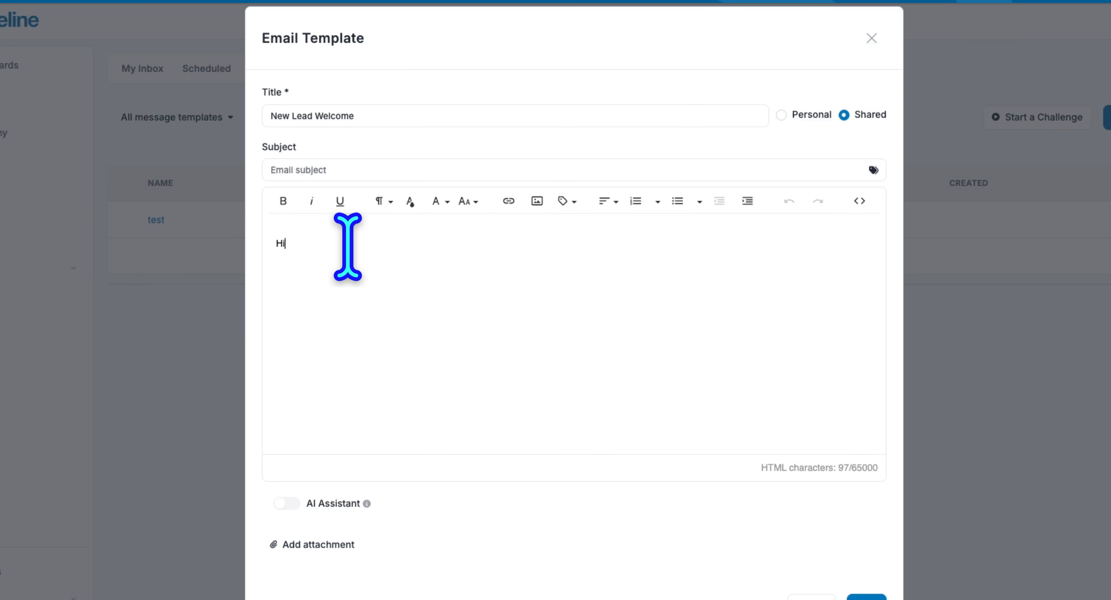
click(564, 202)
click(609, 322)
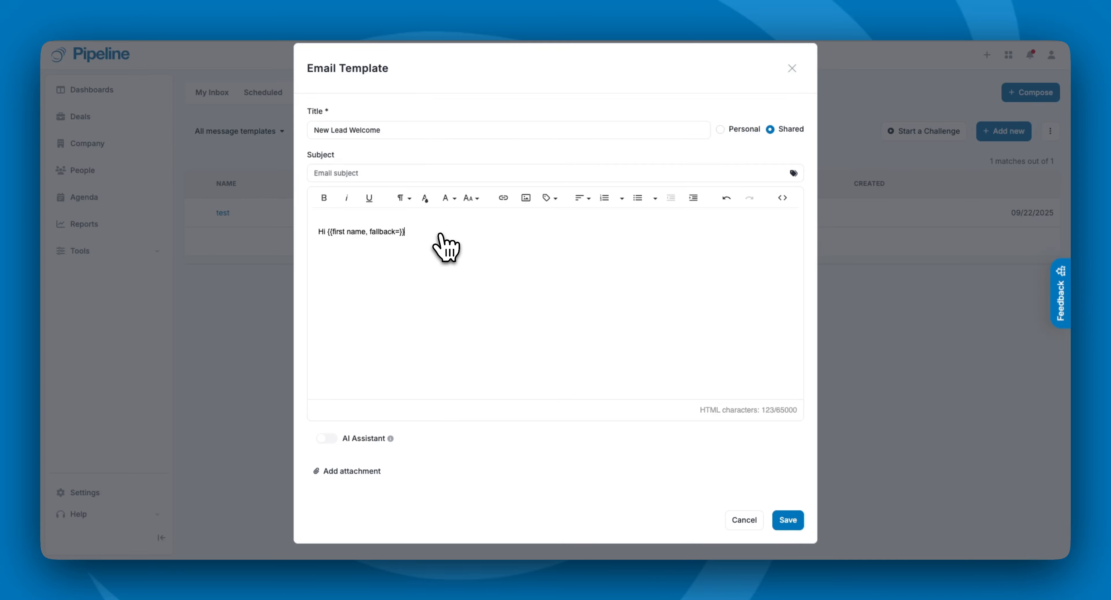
Step: Set the template subject to "Great to see you at" followed by the TRADESHOW DATE merge tag
click(387, 171)
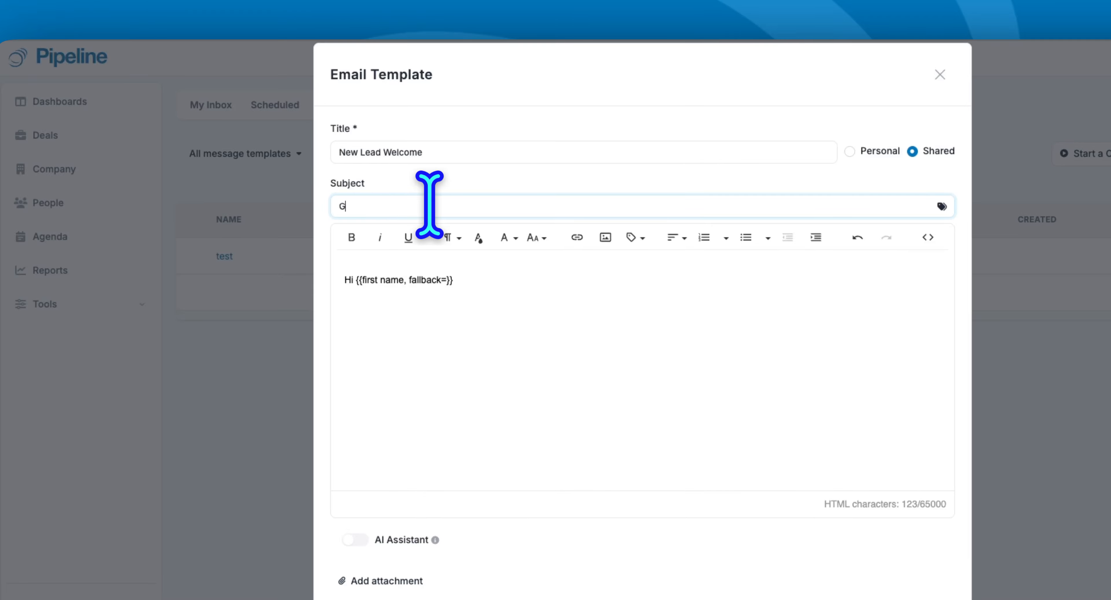
text(Great to see you)
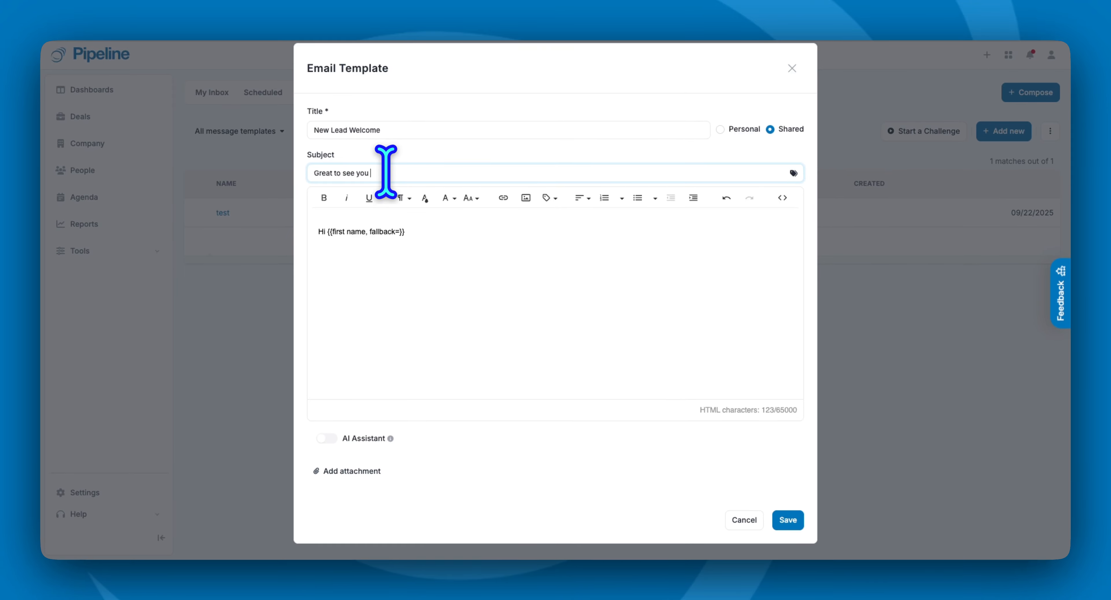
click(794, 173)
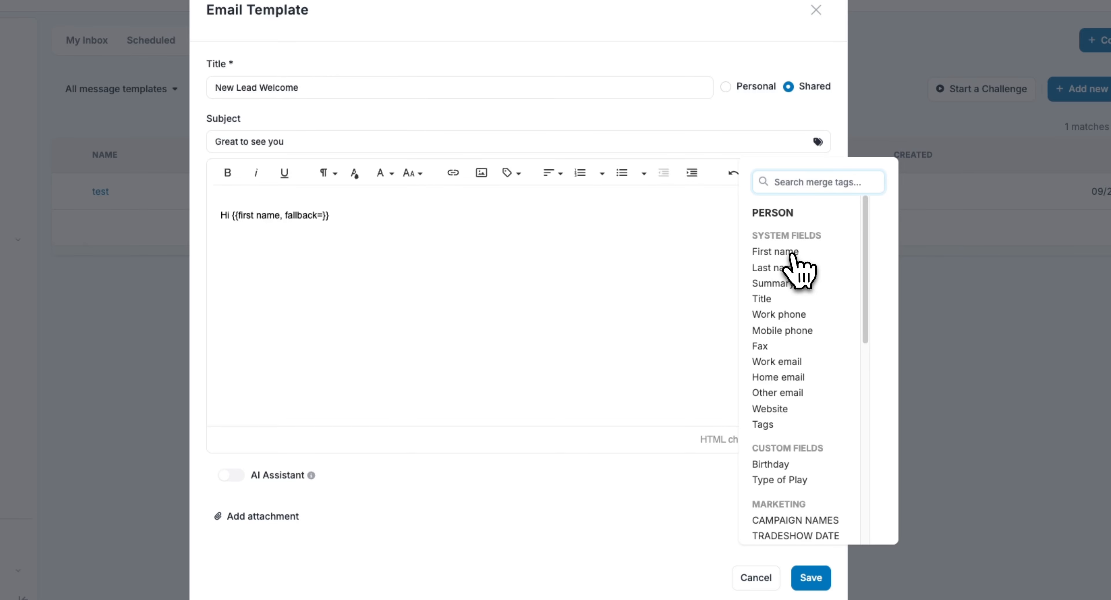
click(355, 144)
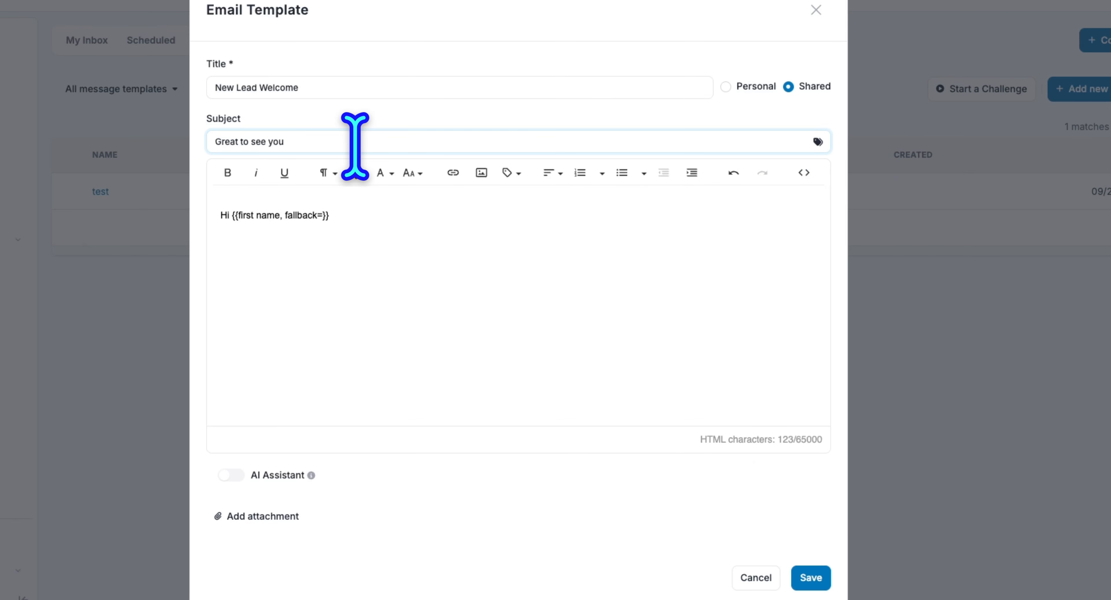
click(818, 143)
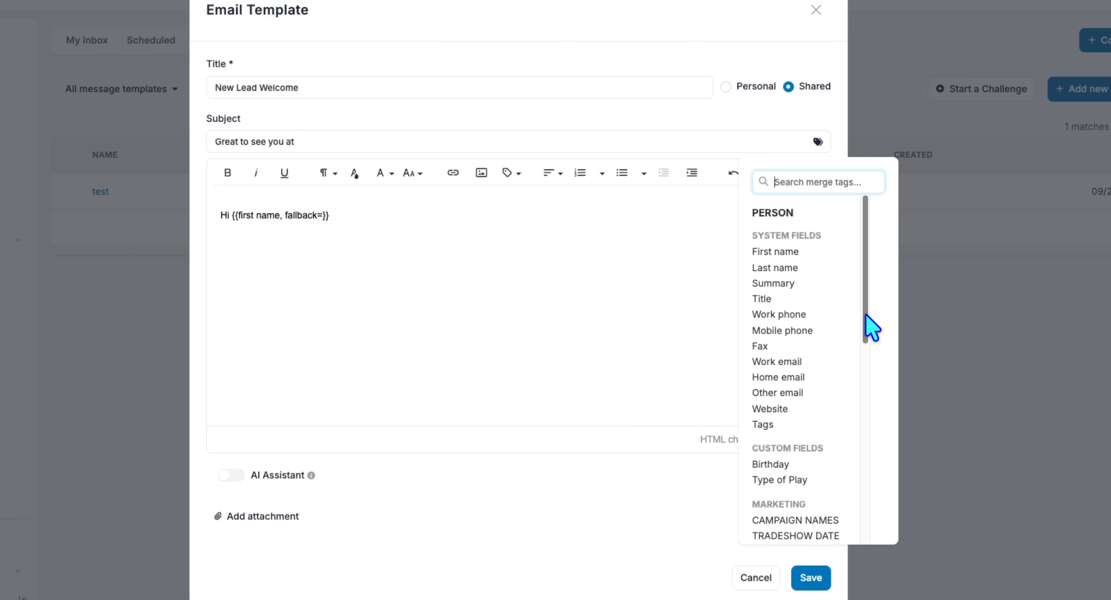
drag(867, 314, 863, 428)
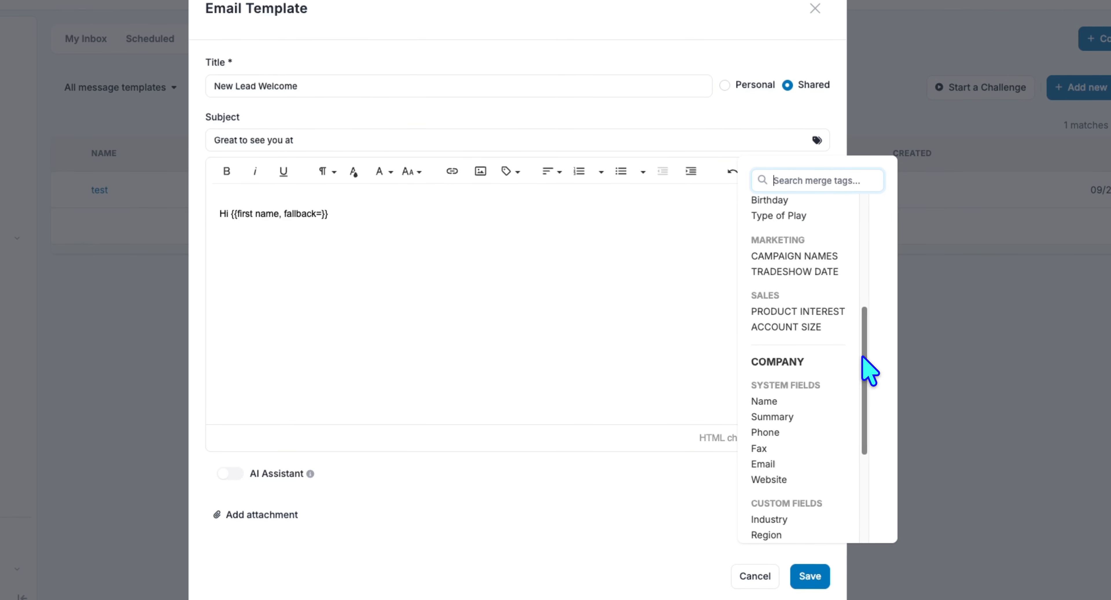
click(795, 272)
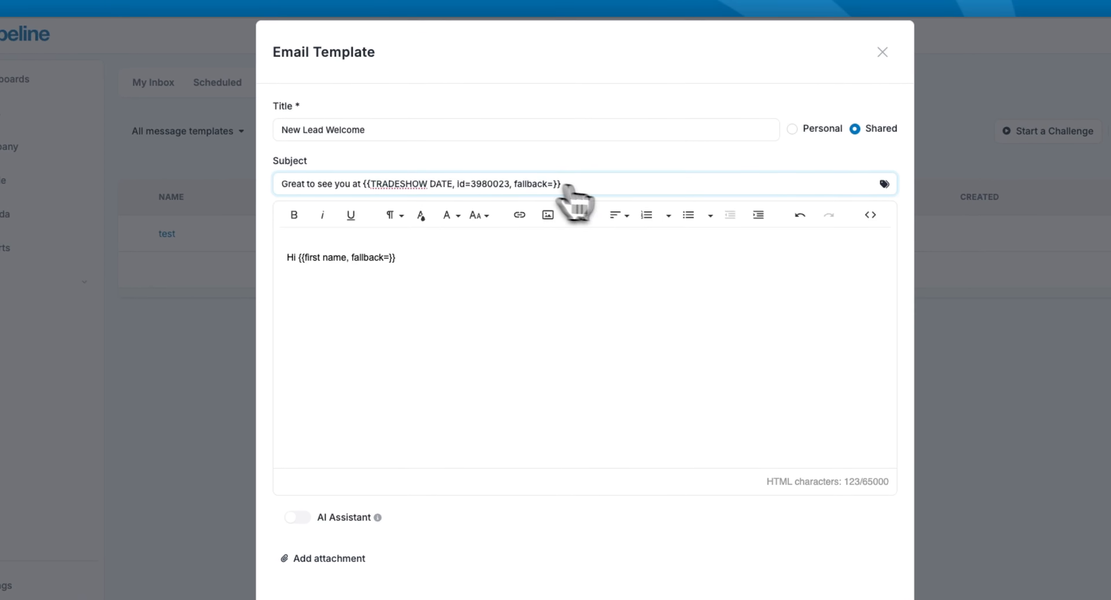
Step: Add the body line "Glad you're here, here is some information you wanted around" with the PRODUCT INTEREST merge tag after it
click(444, 258)
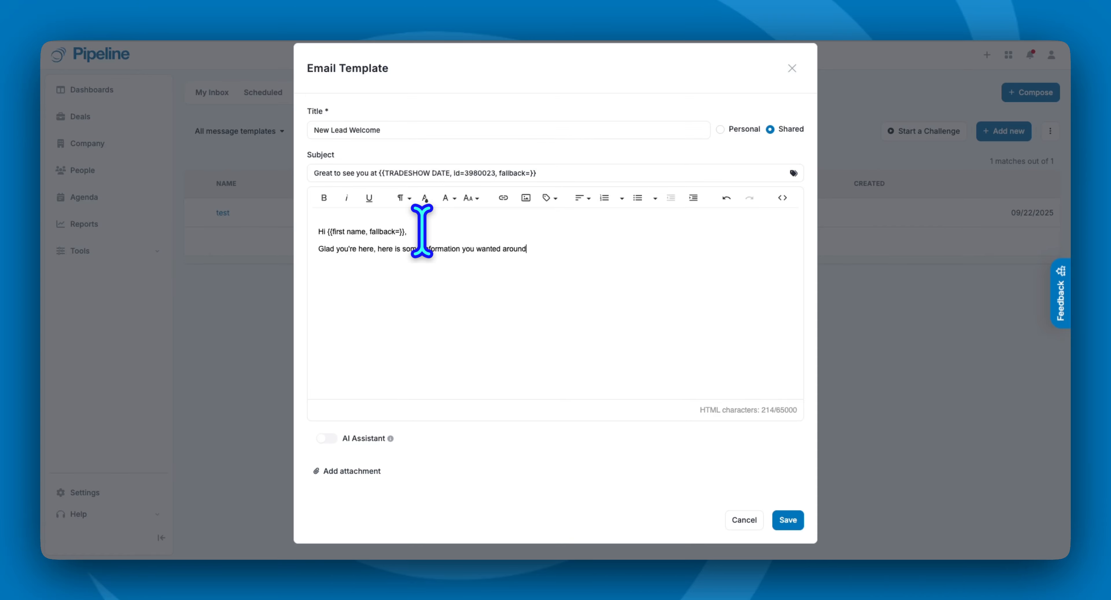
click(549, 200)
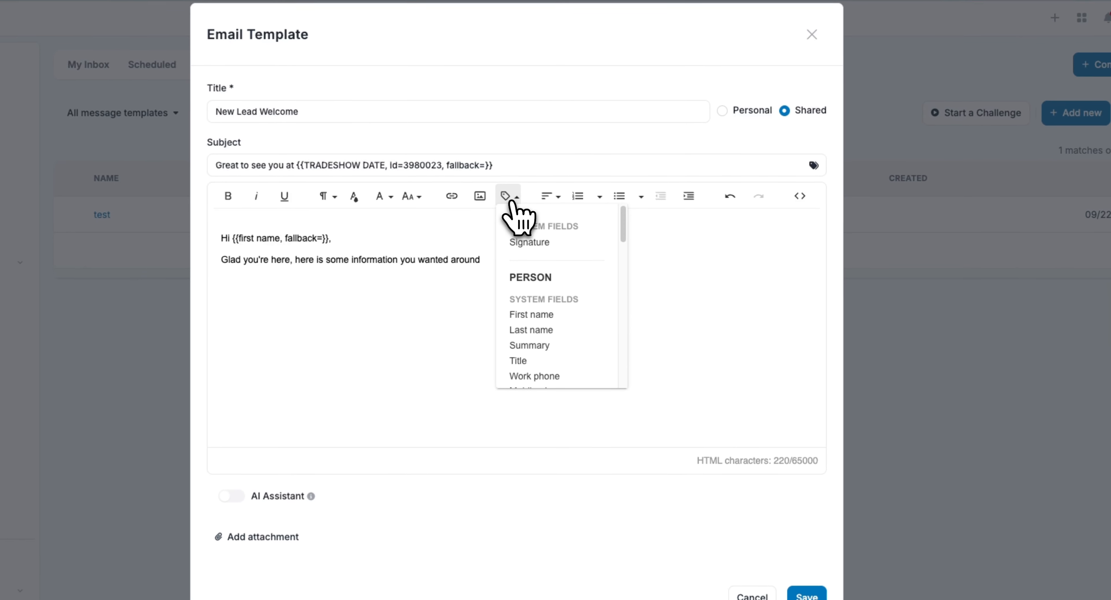
scroll(613, 302, down, 2)
scroll(586, 325, down, 5)
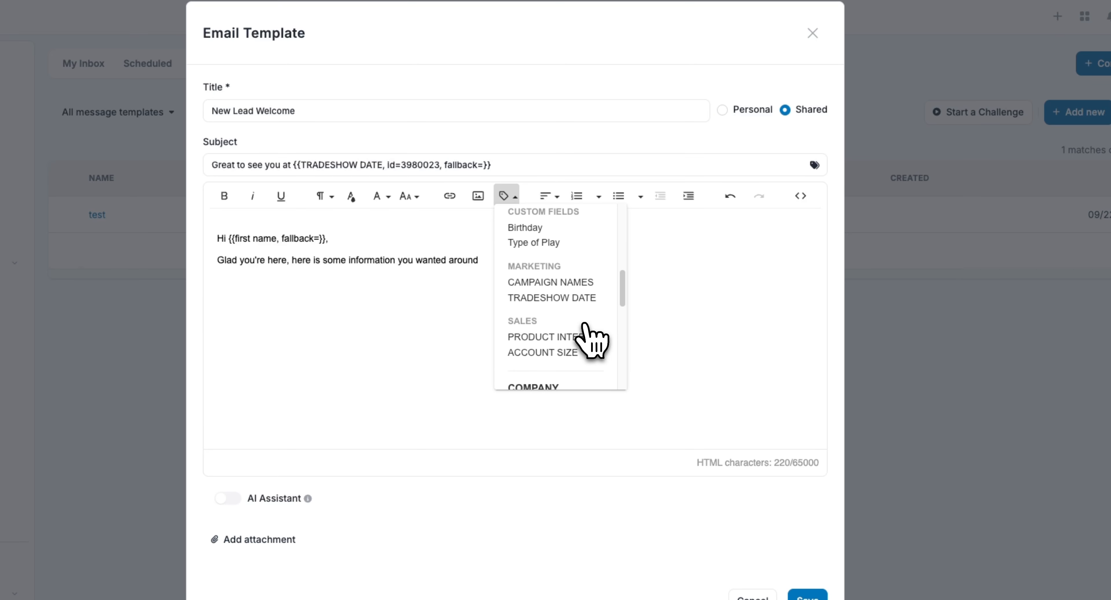
click(560, 323)
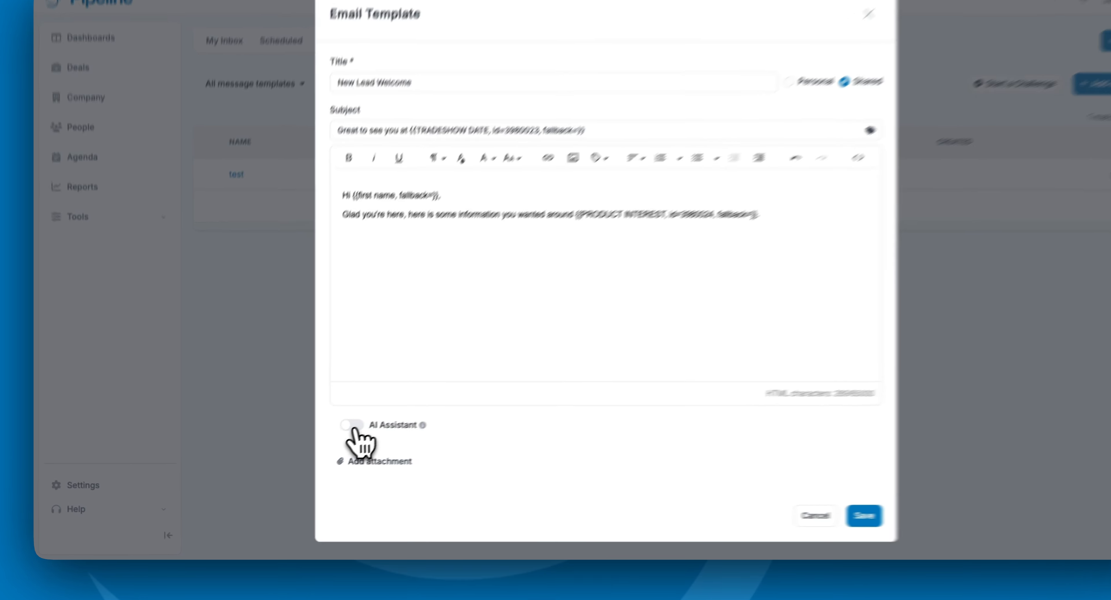
Step: Check the AI Assistant's options, switch the assistant back off, and save the email template
click(352, 426)
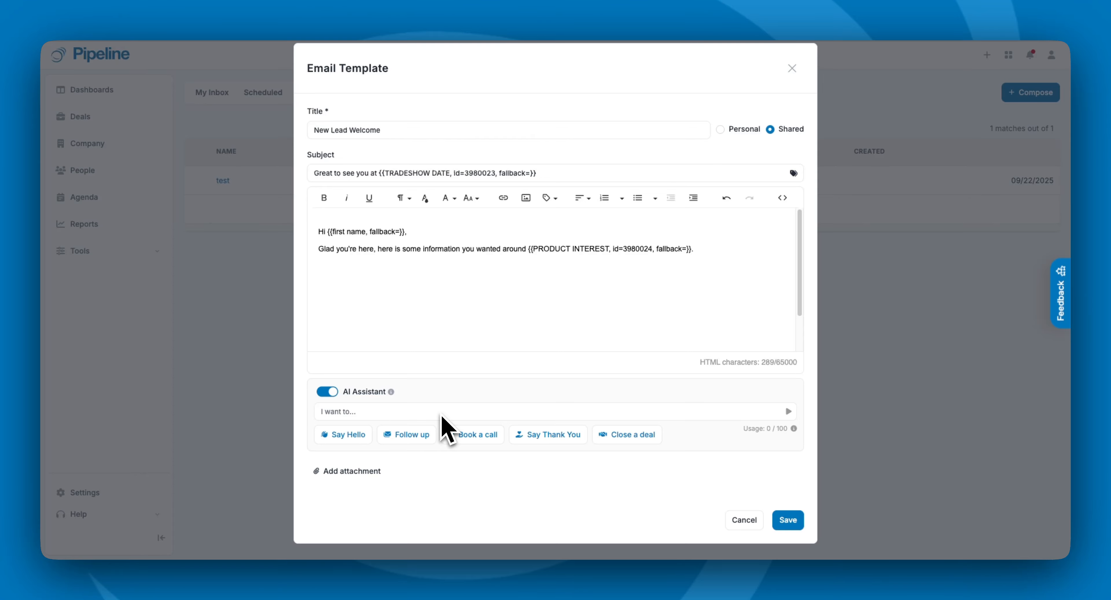
click(327, 391)
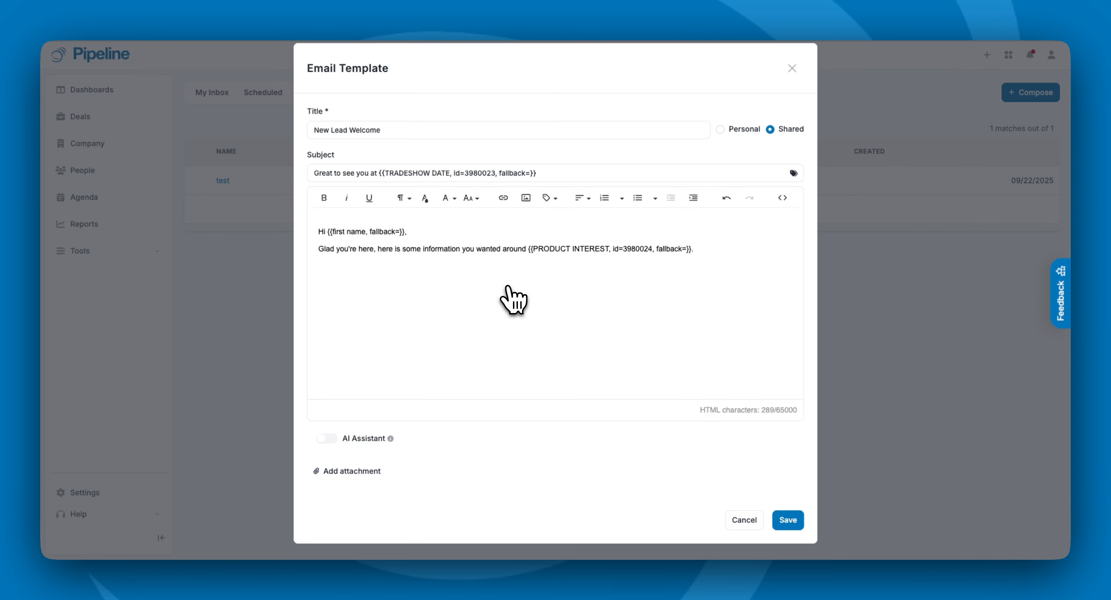
click(788, 520)
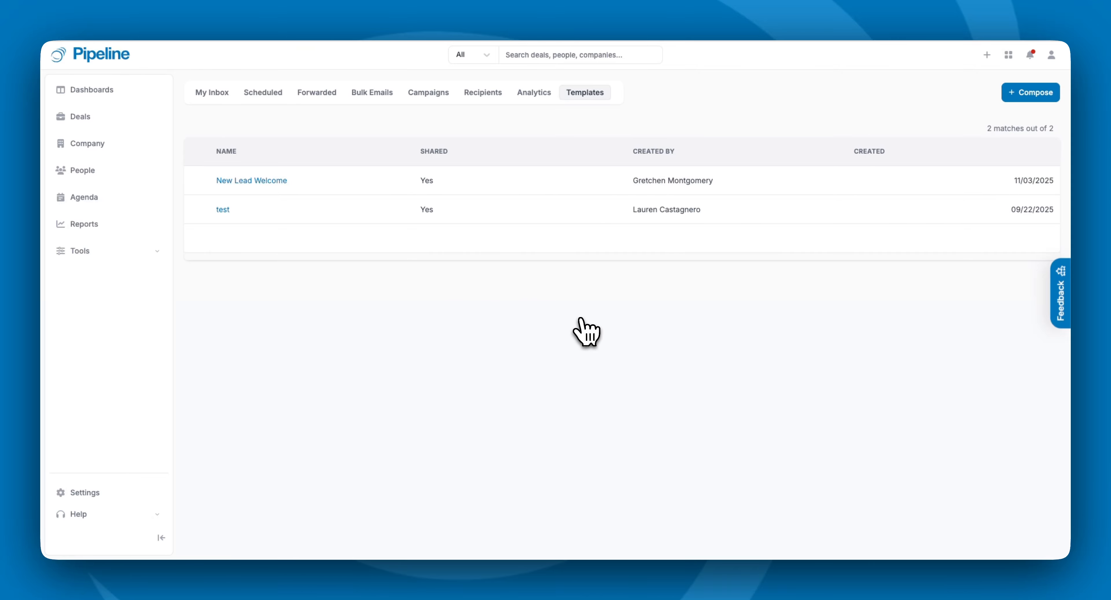
Step: Start a new email campaign and title it "New Lead Outreach"
click(428, 92)
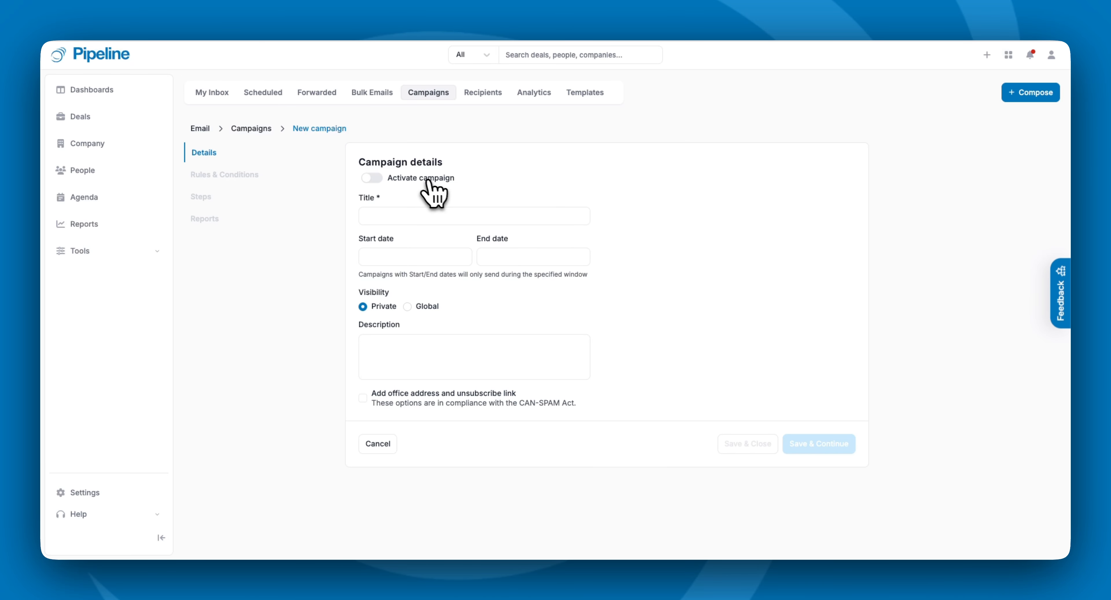
click(408, 216)
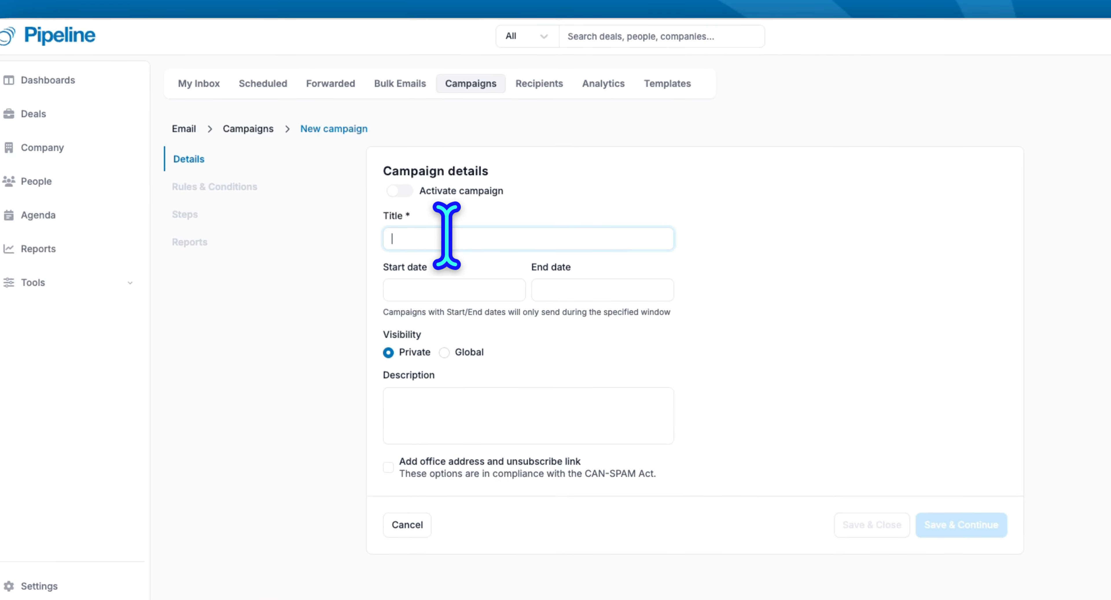
text(Test)
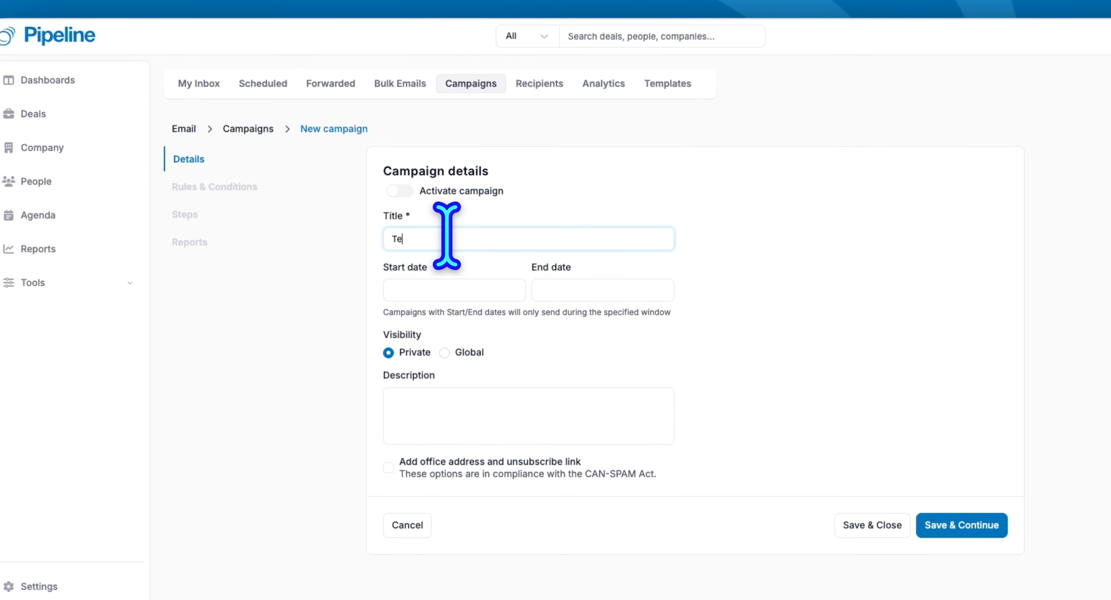
key(BackSpace)
key(BackSpace)
key(BackSpace)
key(BackSpace)
text(New)
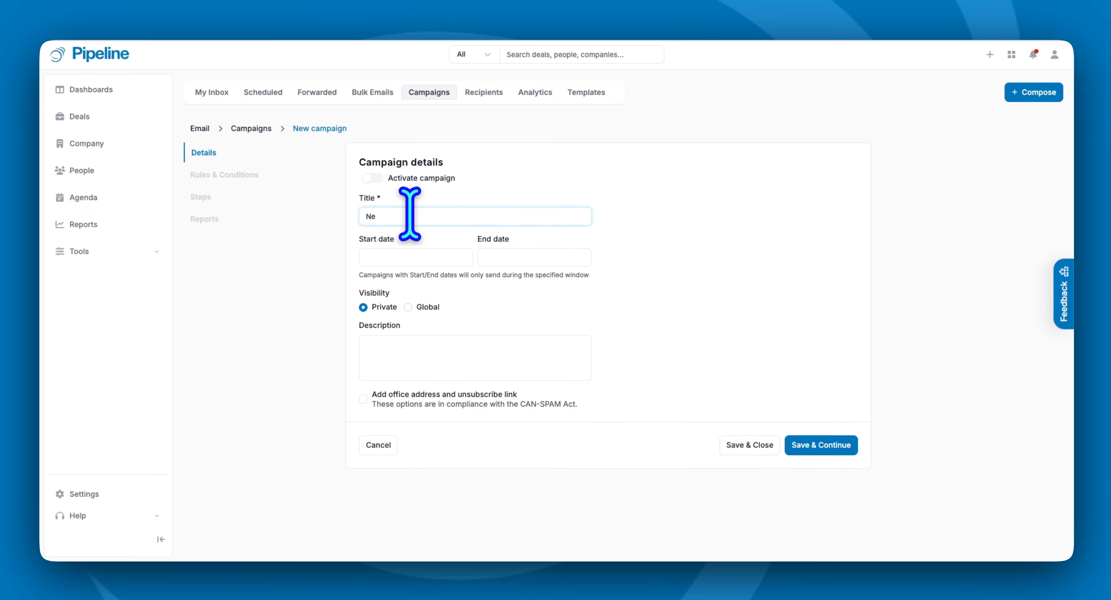
text( Lead)
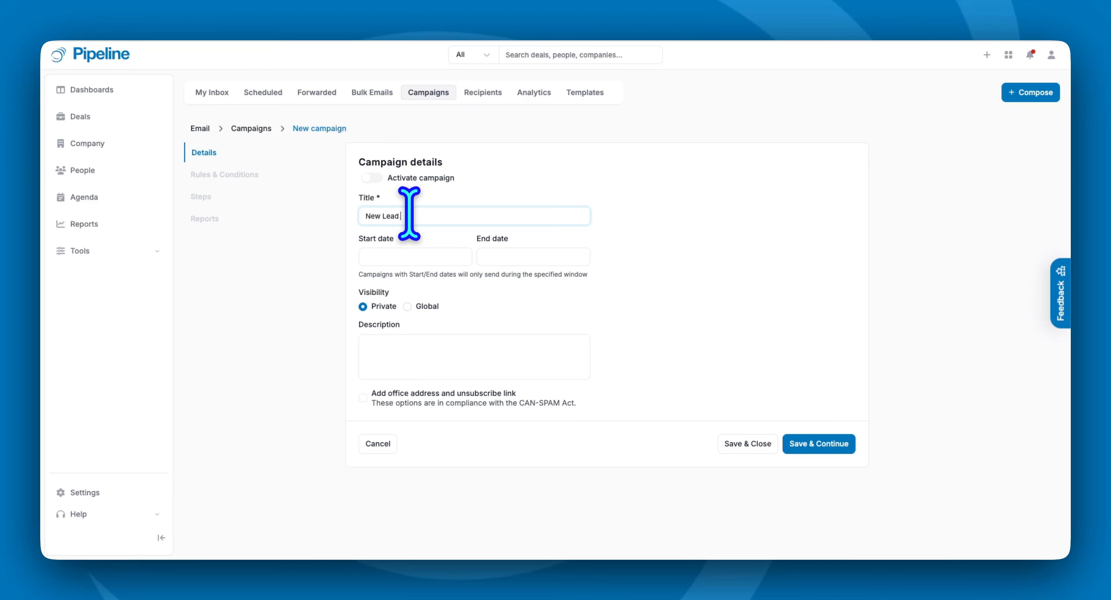
text( Outreach)
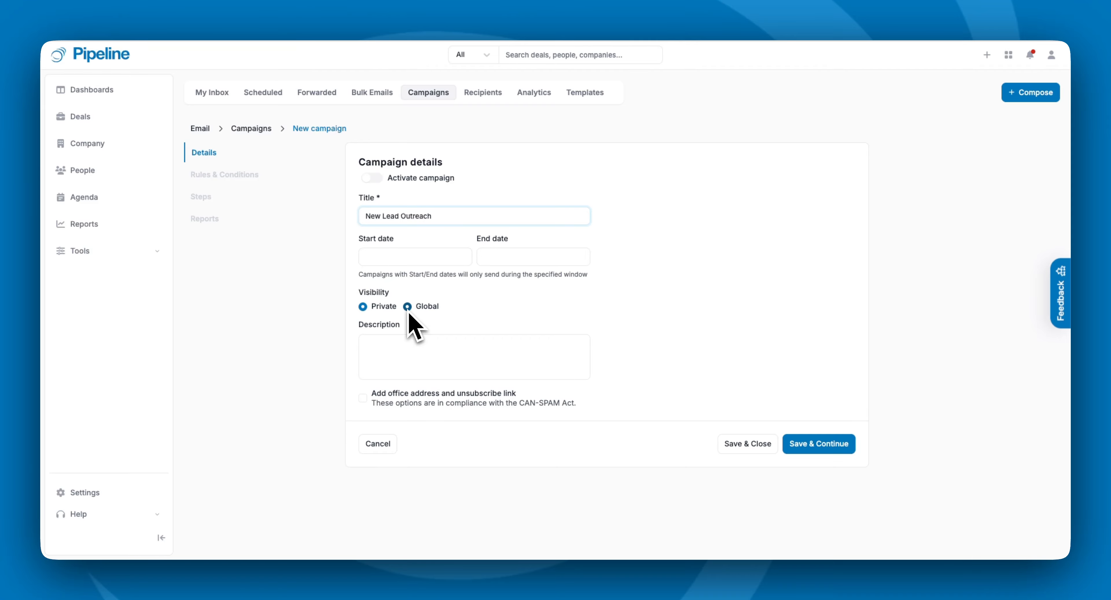
Step: Enter "New leads email" as the campaign description, include the office address and unsubscribe link, and save to continue to the rules
click(413, 346)
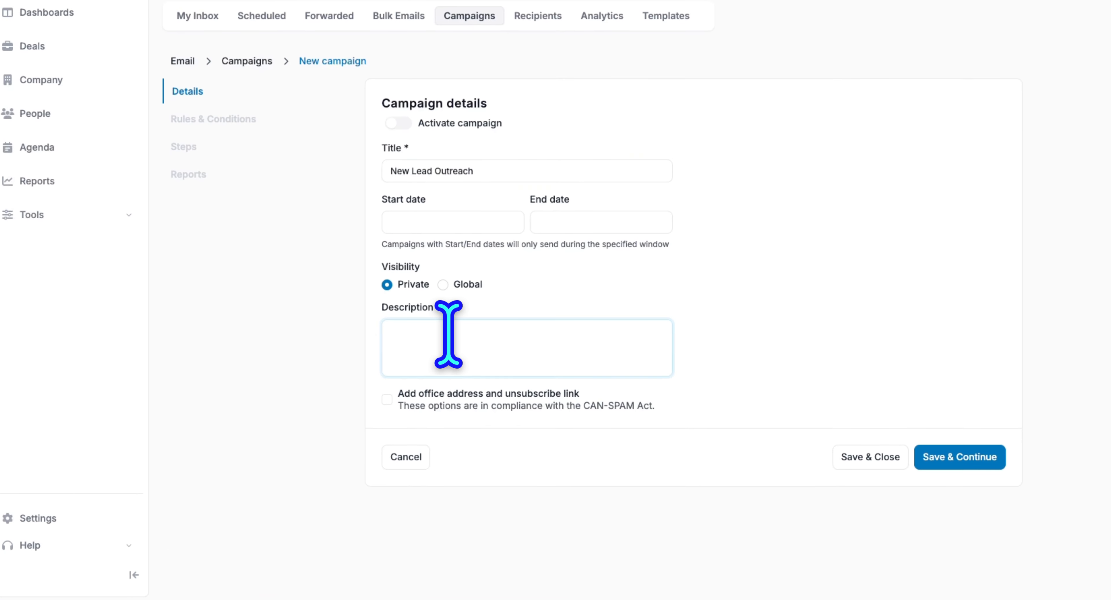
text(New leads email)
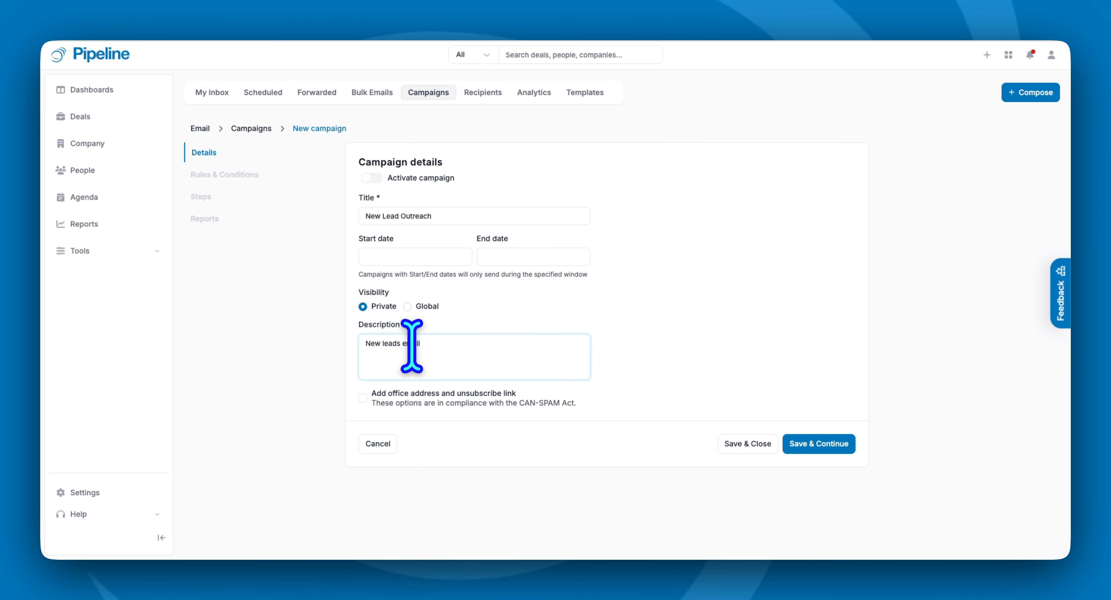
click(363, 397)
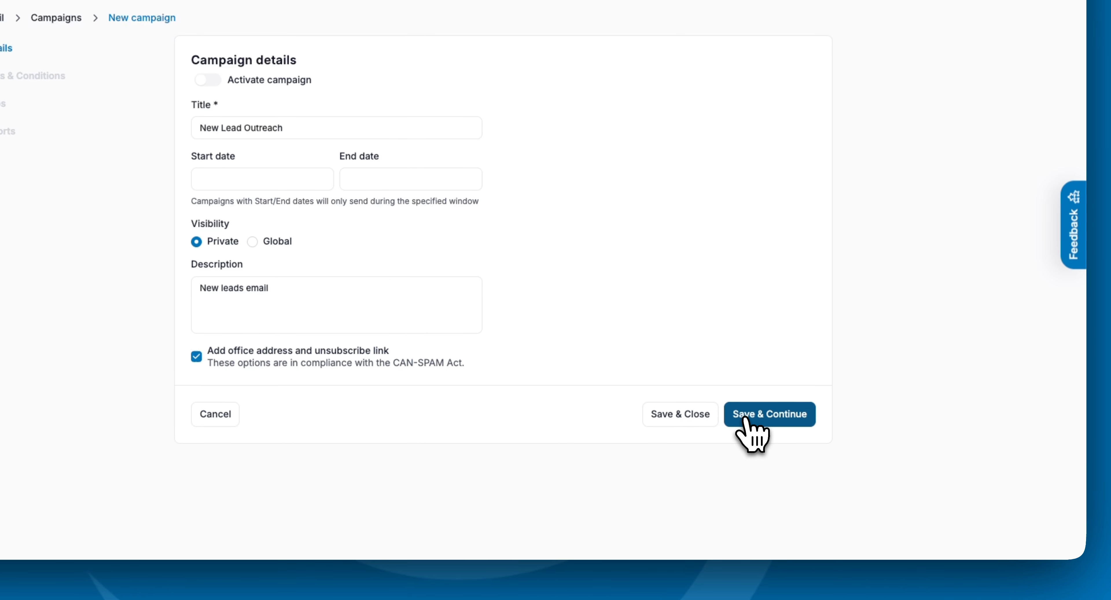
click(745, 417)
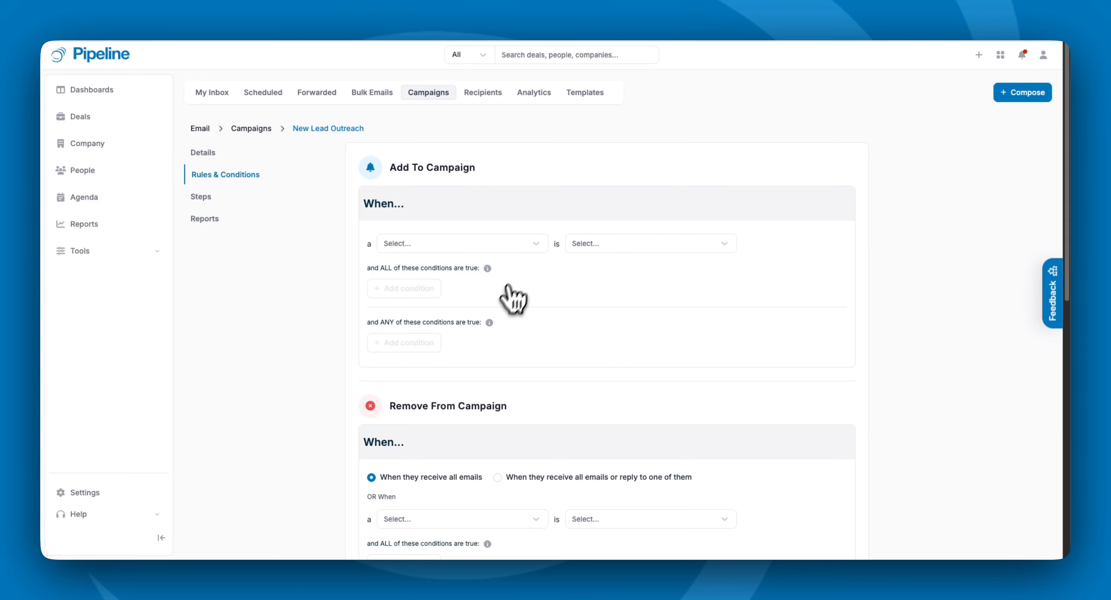
Step: Set the Add To Campaign trigger to fire when a person is created
click(440, 244)
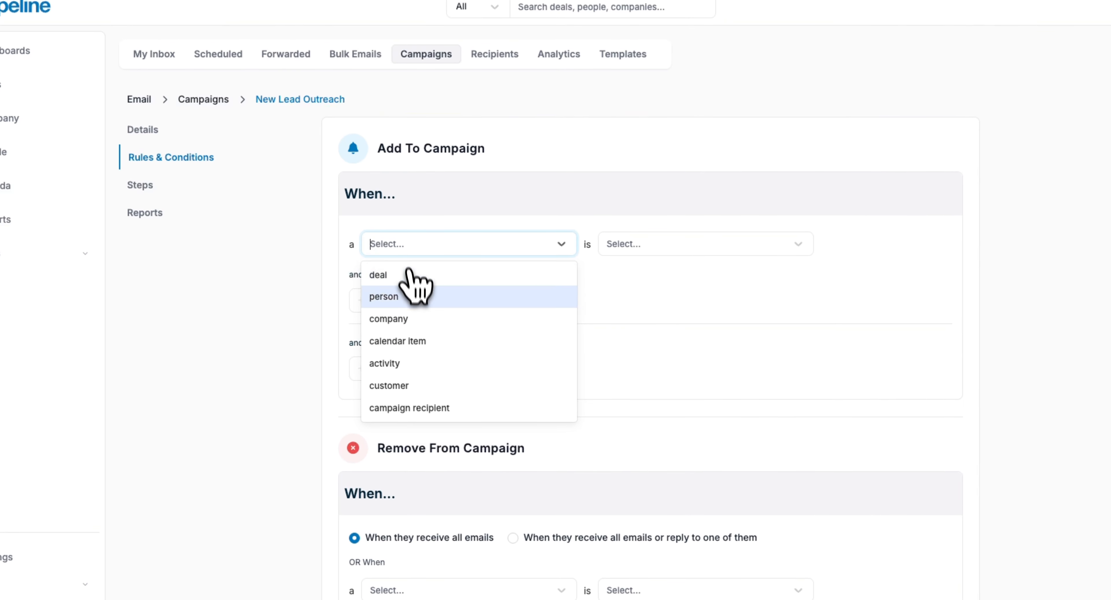
click(458, 295)
click(640, 246)
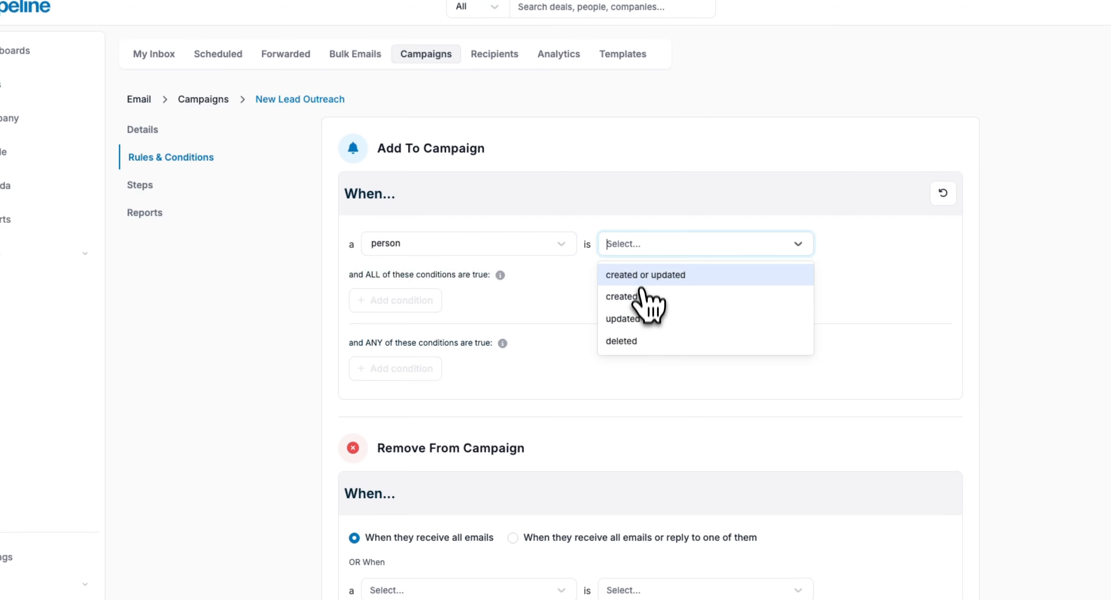
click(643, 296)
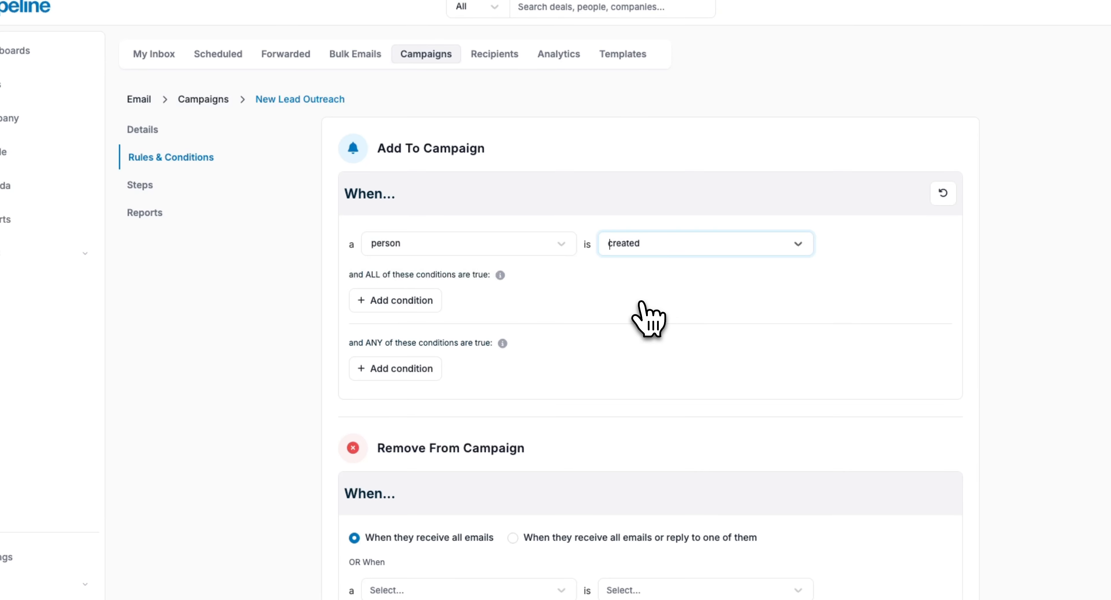
click(662, 247)
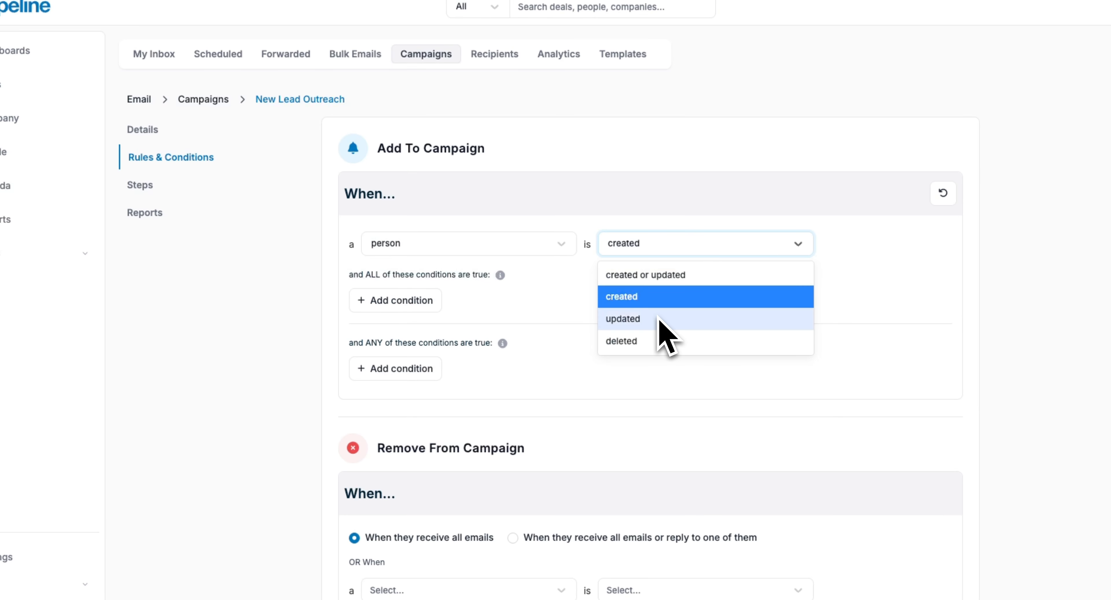
click(660, 254)
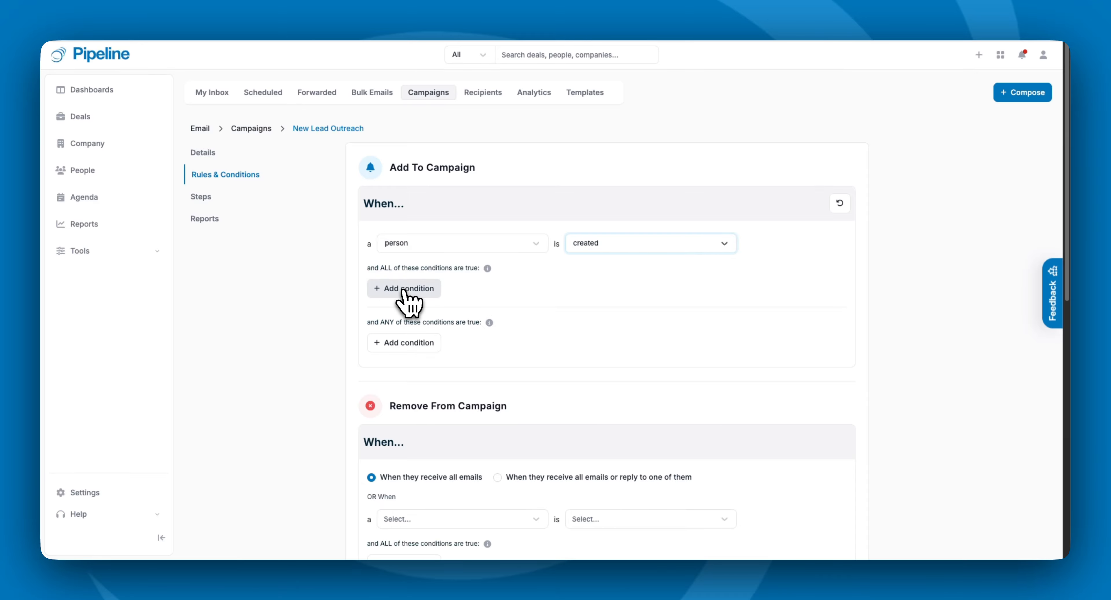
Step: Add a condition to the Add To Campaign rule's ALL group requiring that Source is Trade Show
click(405, 289)
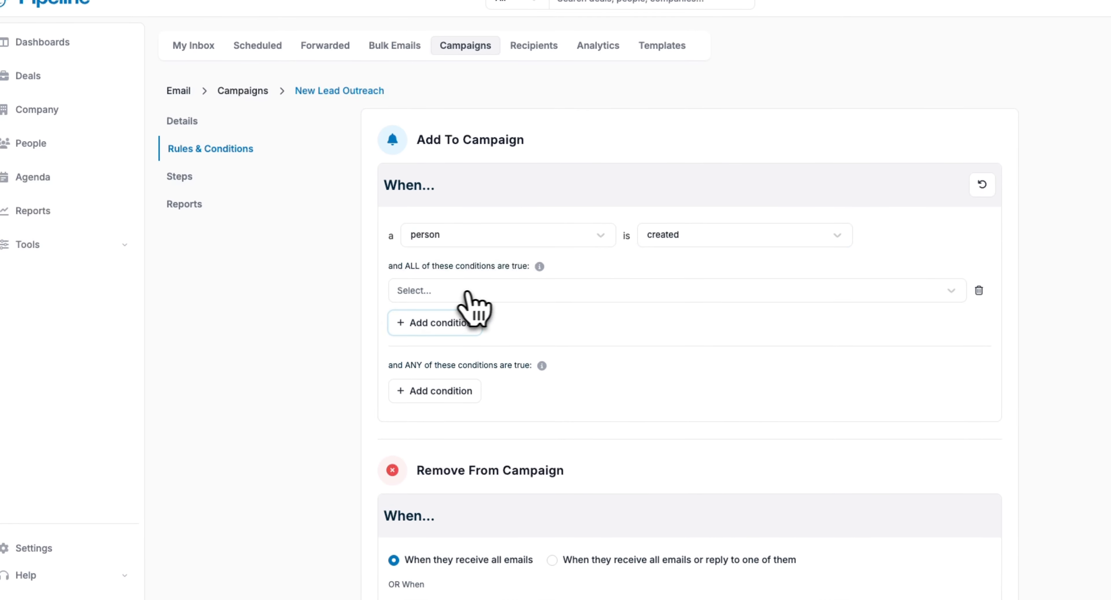
click(468, 293)
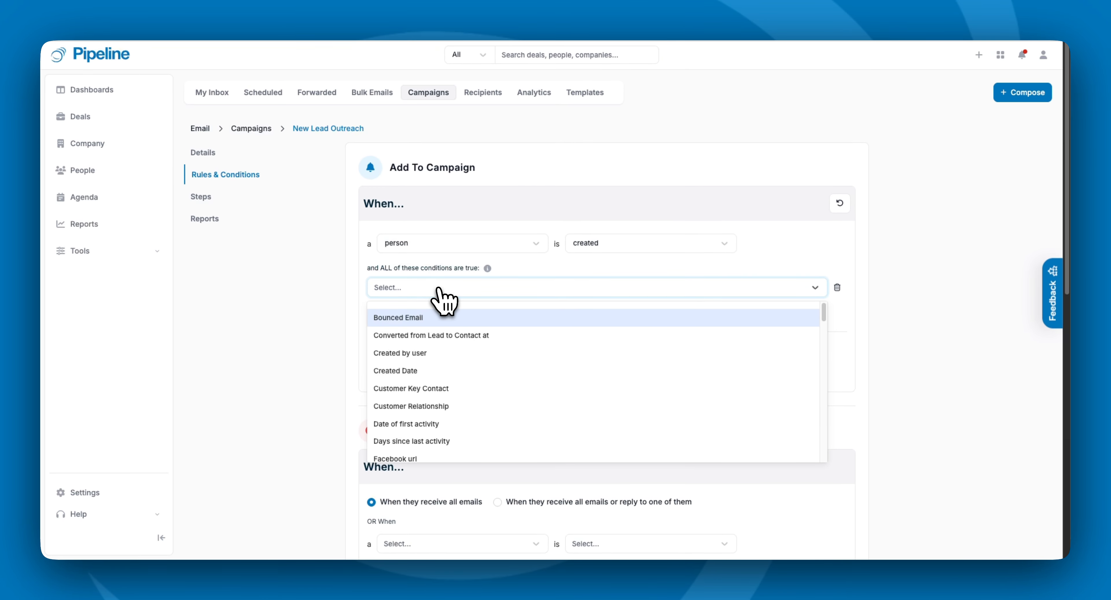
text(sour)
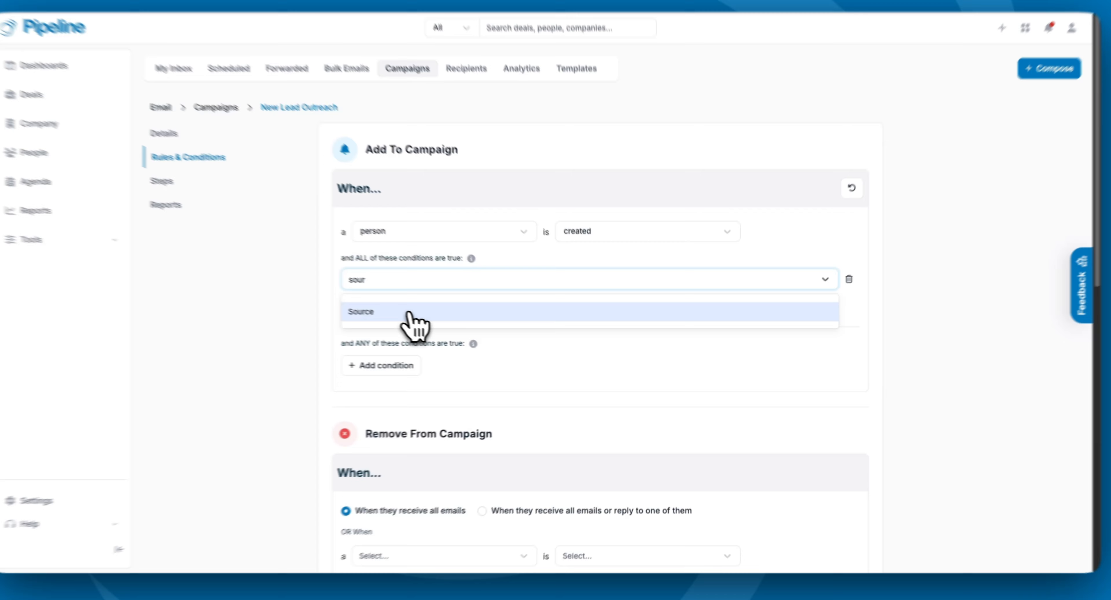
click(409, 312)
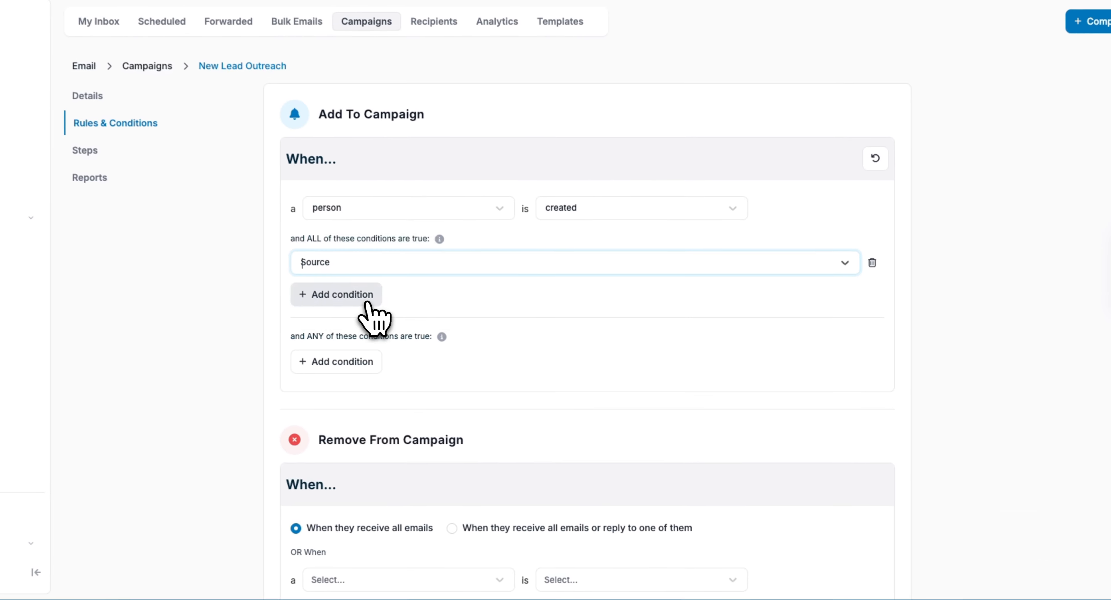
click(773, 281)
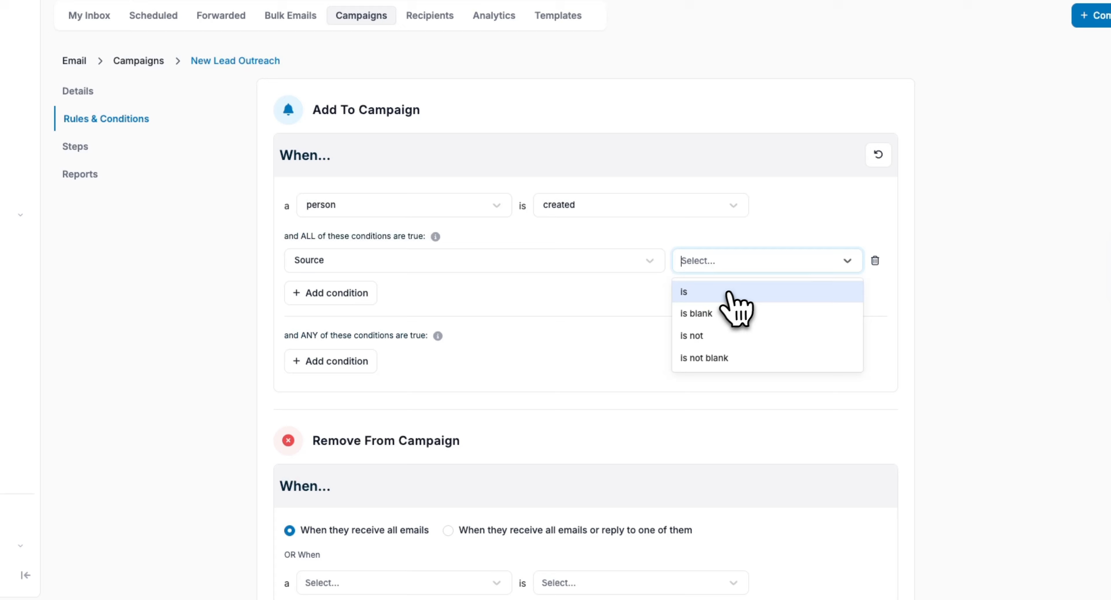
click(729, 293)
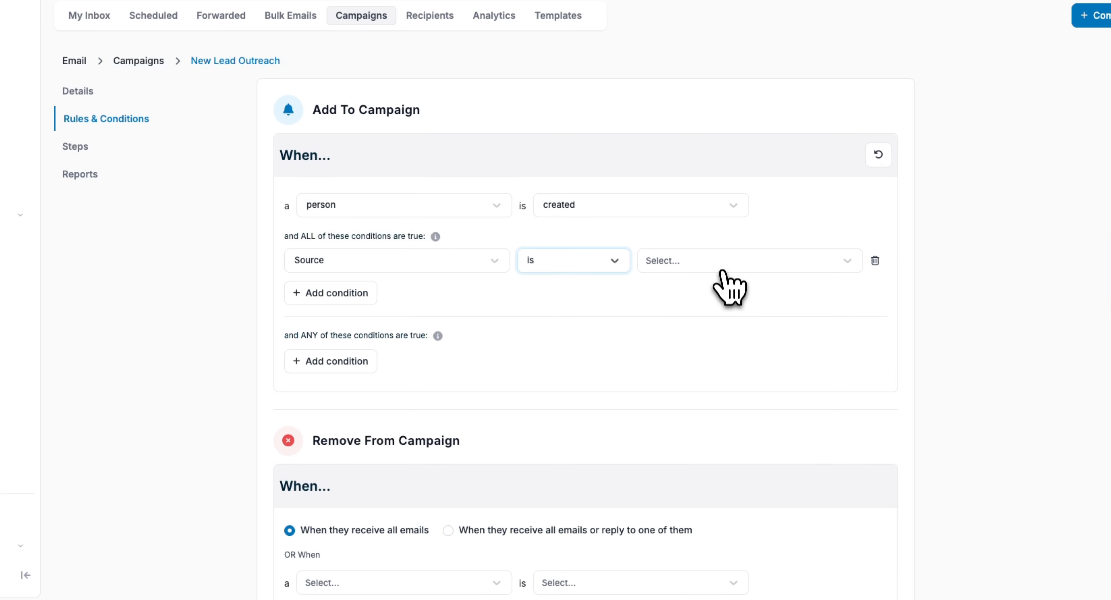
click(725, 265)
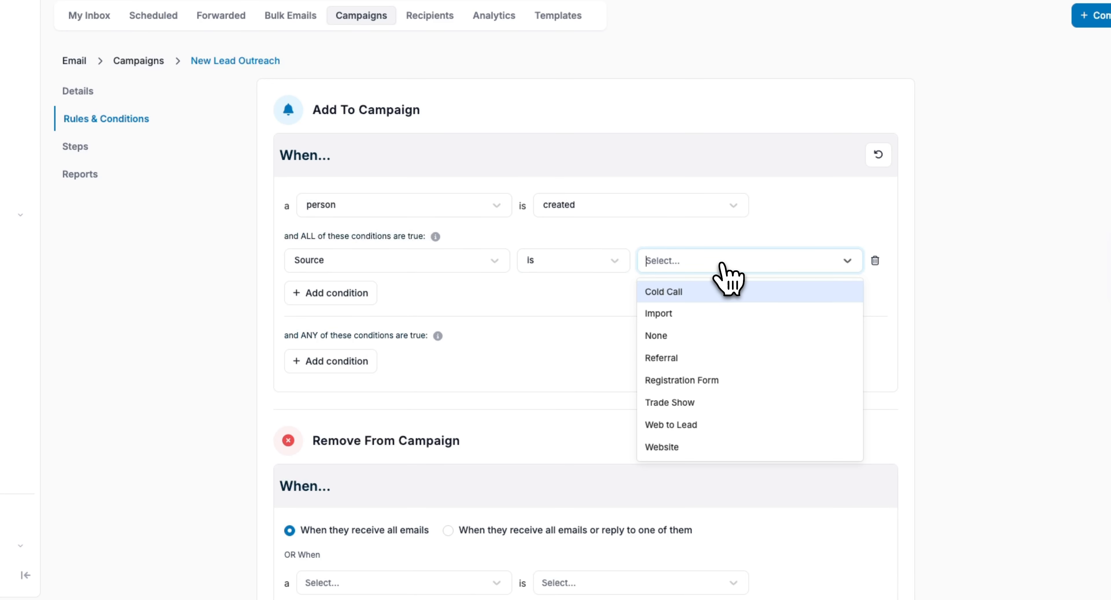
click(701, 404)
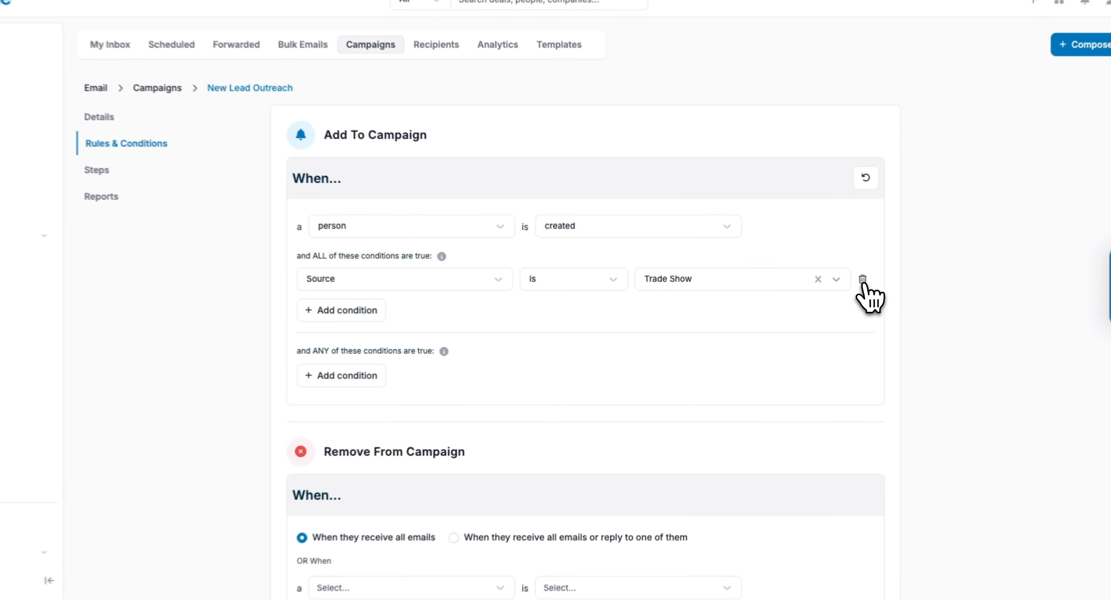
Step: Delete the Source condition from the Add To Campaign rule
click(863, 281)
click(637, 344)
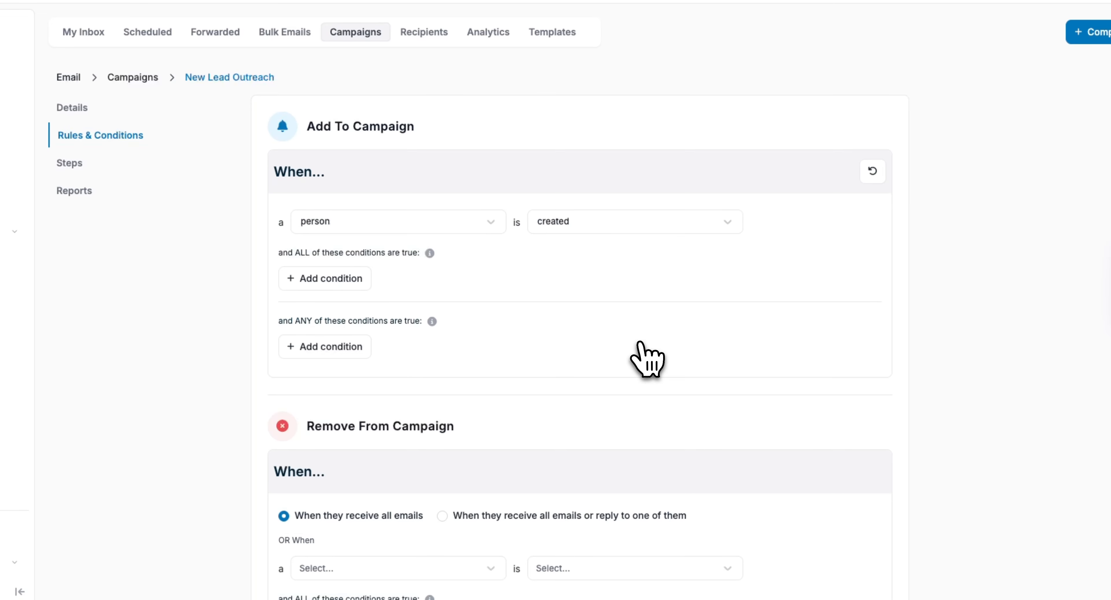
click(331, 283)
click(332, 283)
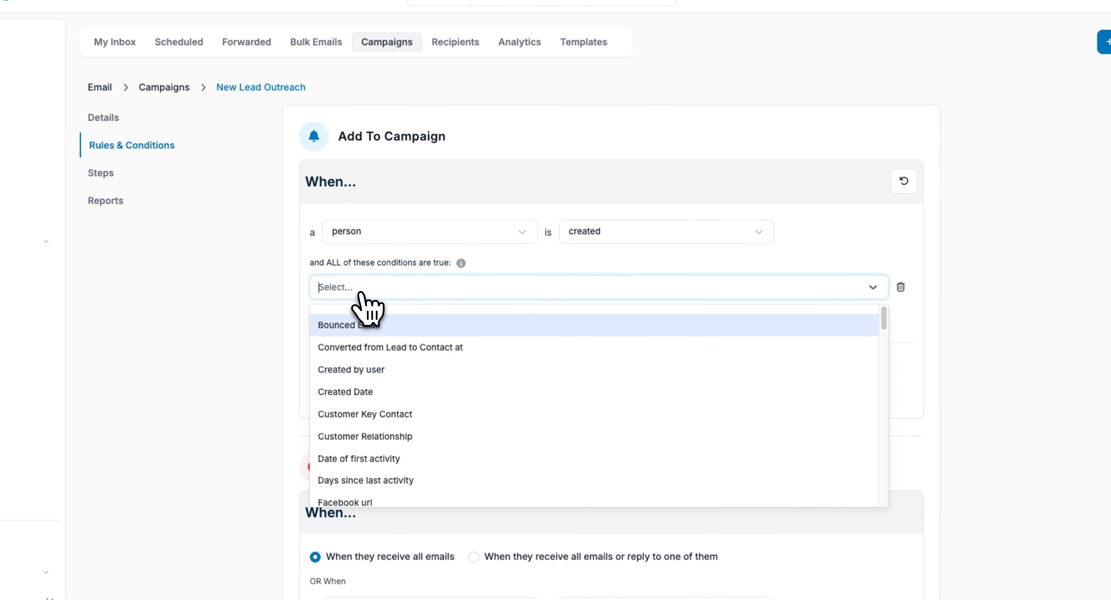
click(332, 283)
click(902, 287)
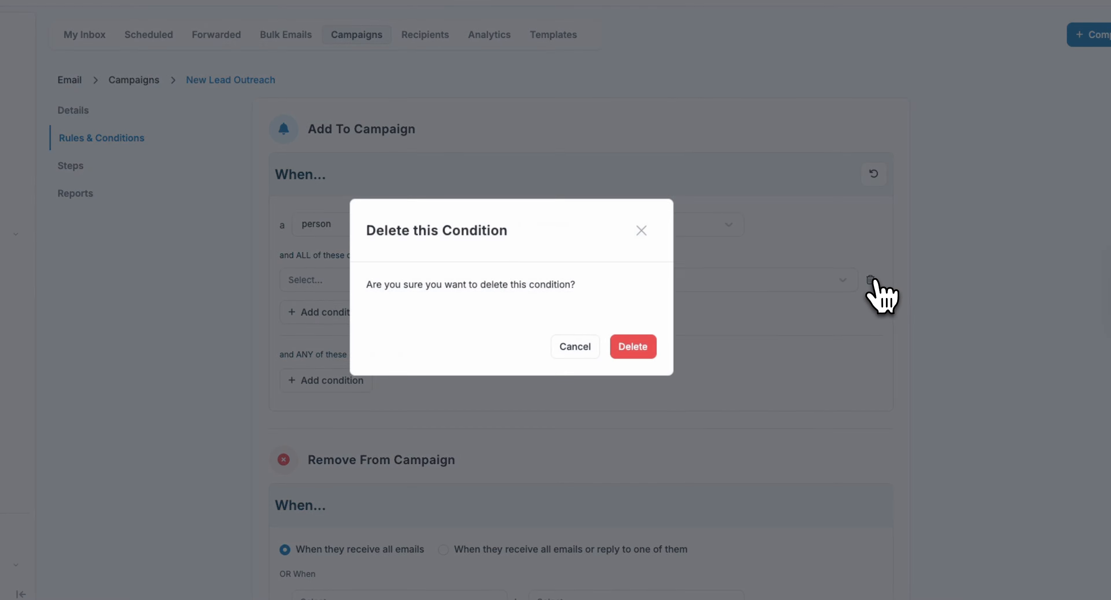
click(638, 346)
Step: Set the Remove From Campaign rule to remove people when they receive all emails or reply to one of them
scroll(707, 348, down, 3)
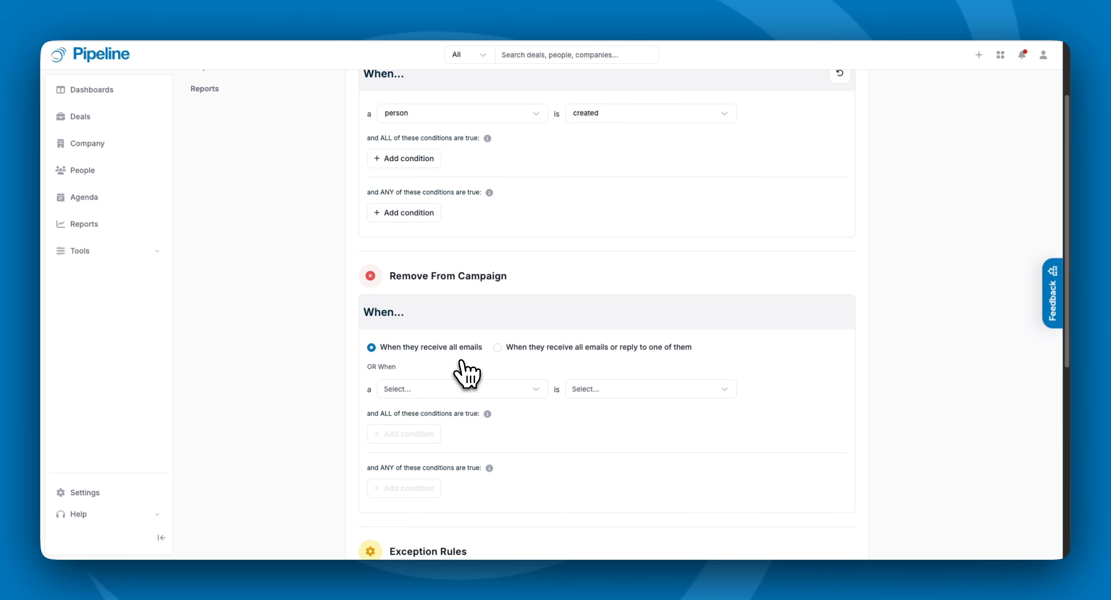
click(498, 347)
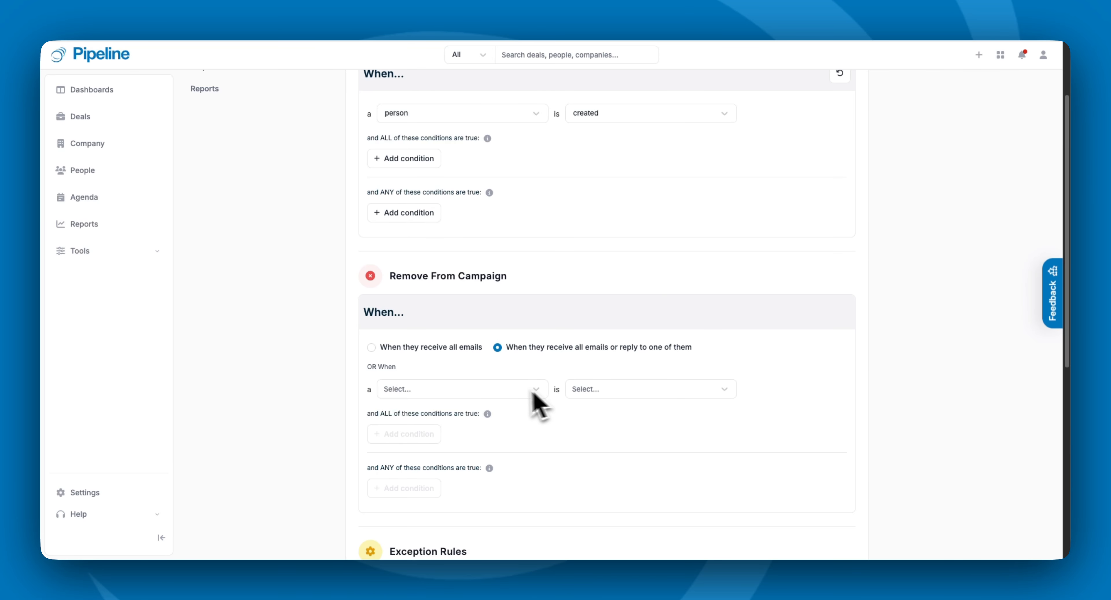
Step: Exclude the company acme from the campaign in the Exception Rules
scroll(539, 390, down, 5)
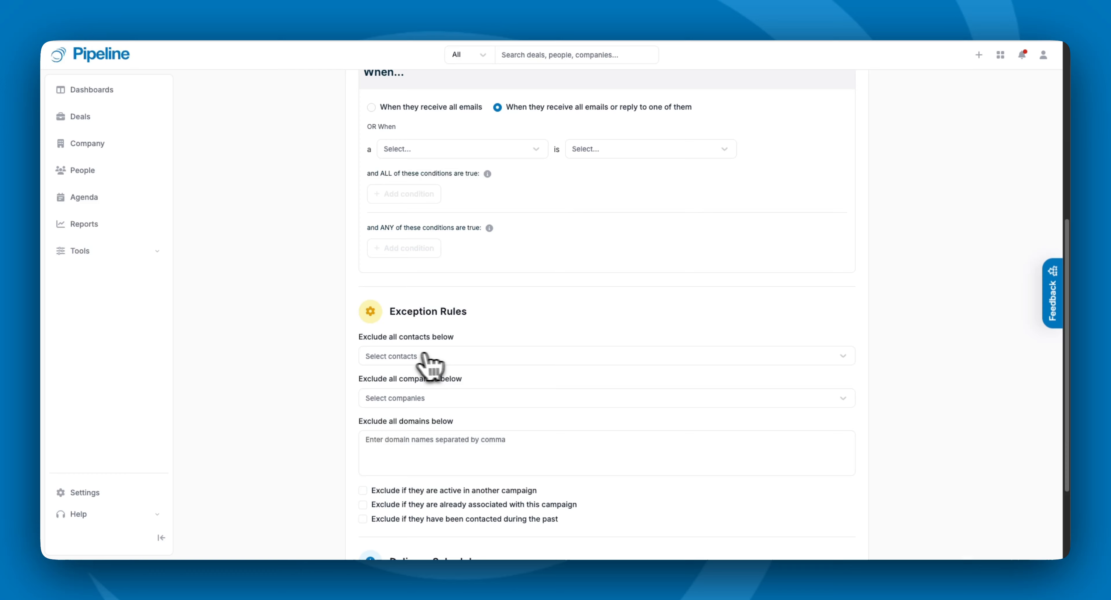
click(425, 355)
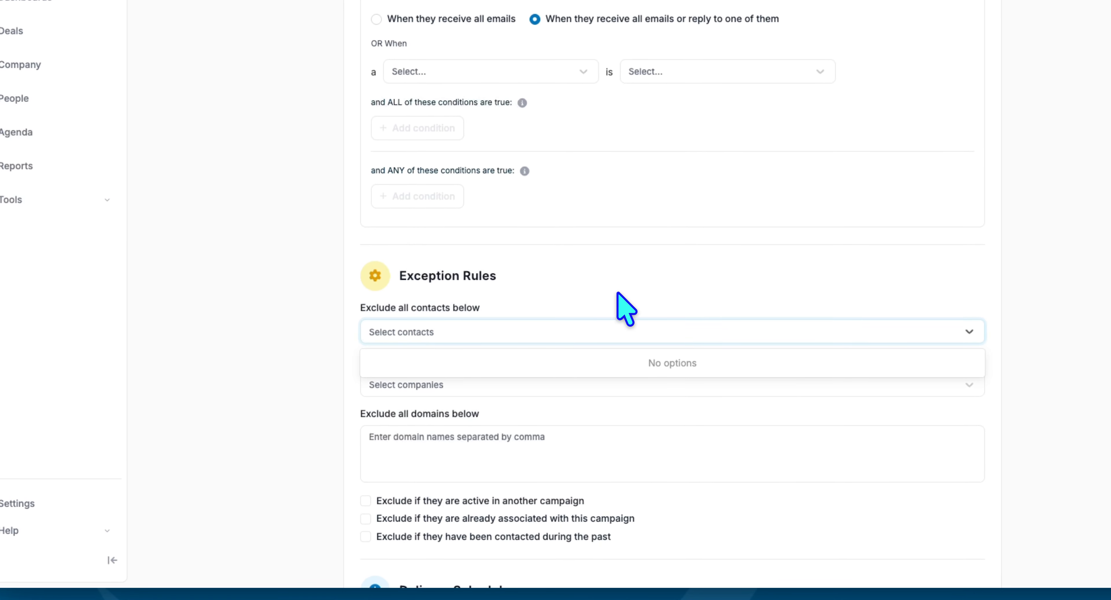
click(616, 307)
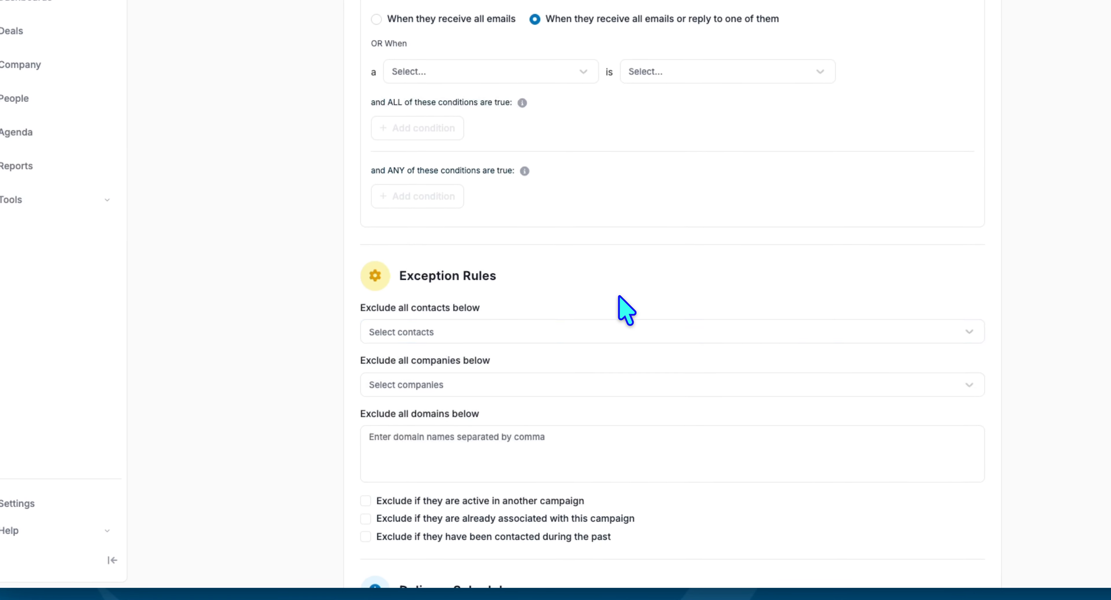
click(452, 386)
text(acm)
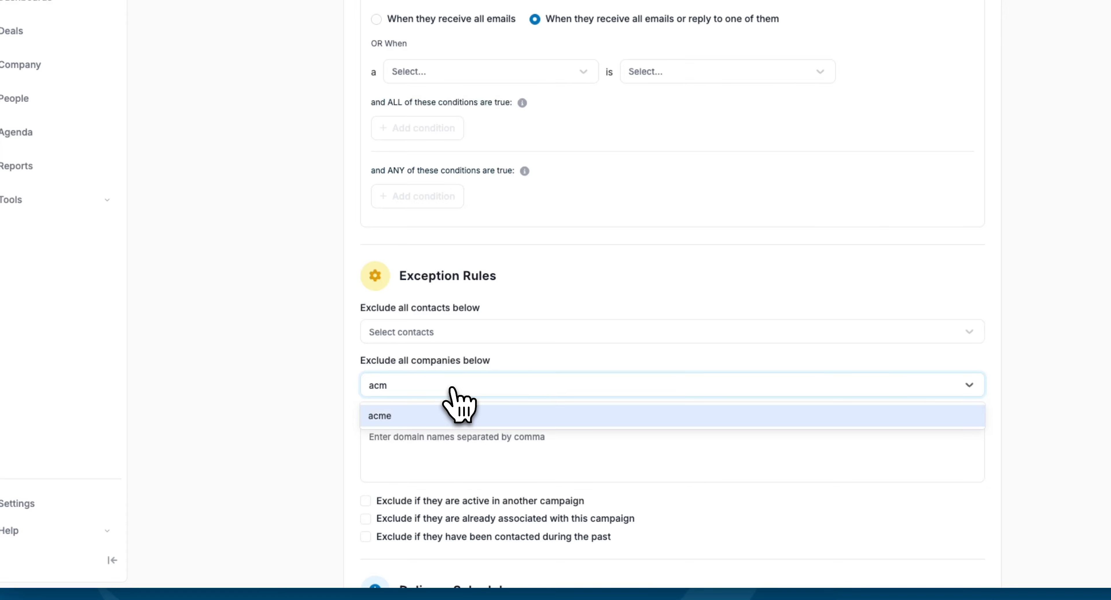
key(Return)
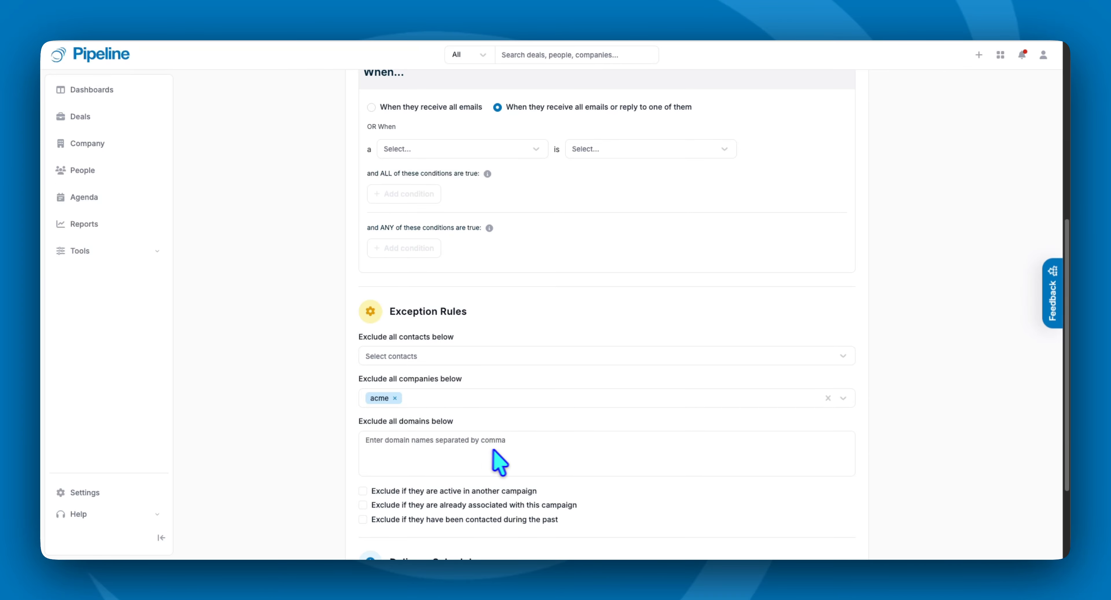
Step: Switch the delivery schedule to send during following times and deselect Tuesday through Friday so only Monday is selected
scroll(553, 464, down, 2)
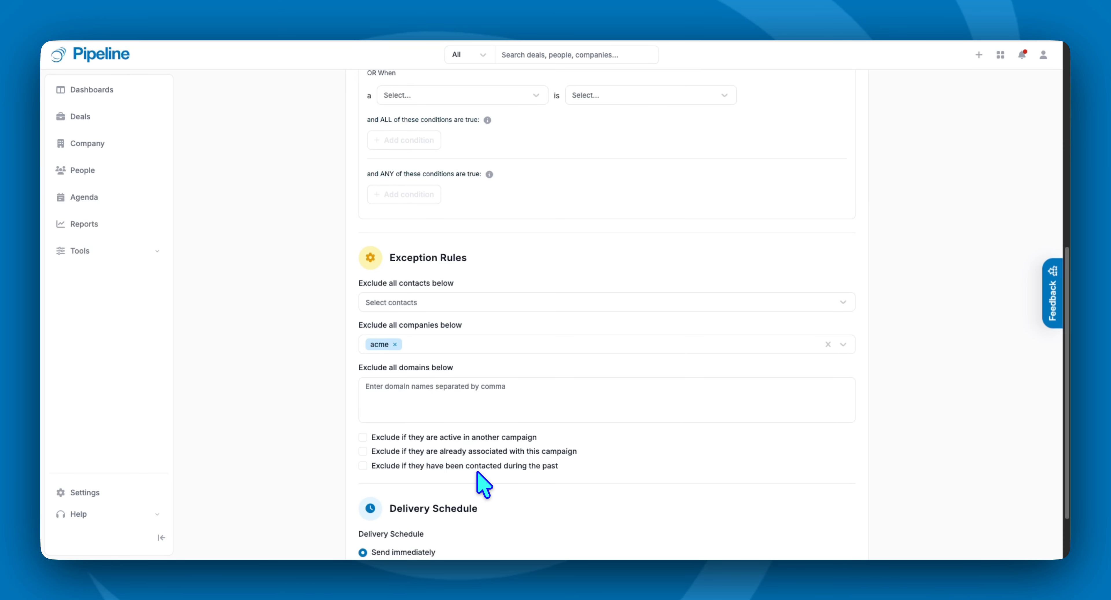
scroll(478, 470, down, 2)
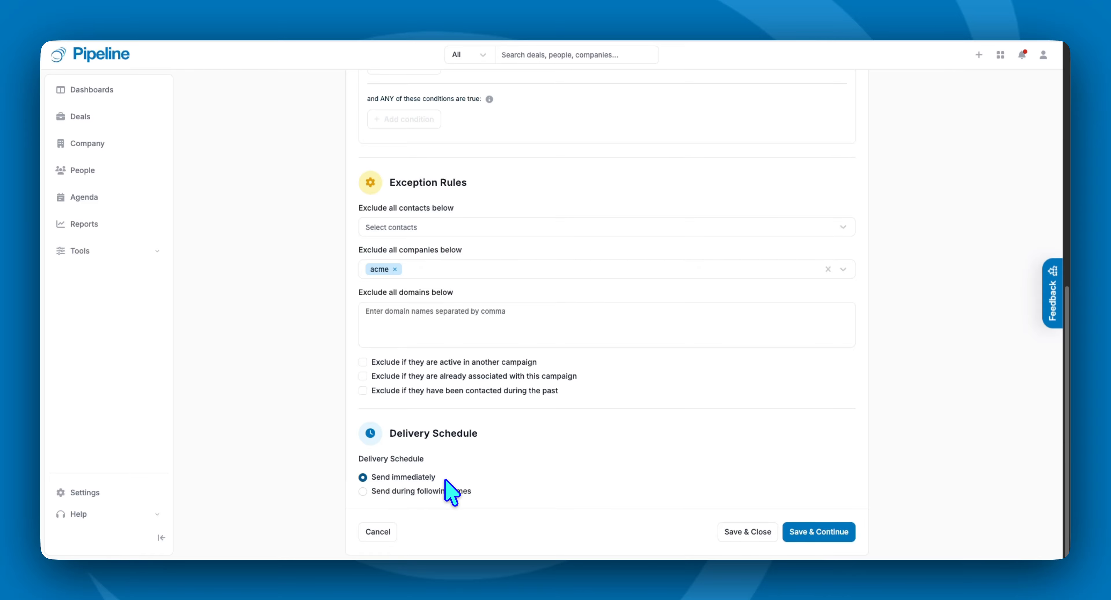
click(364, 491)
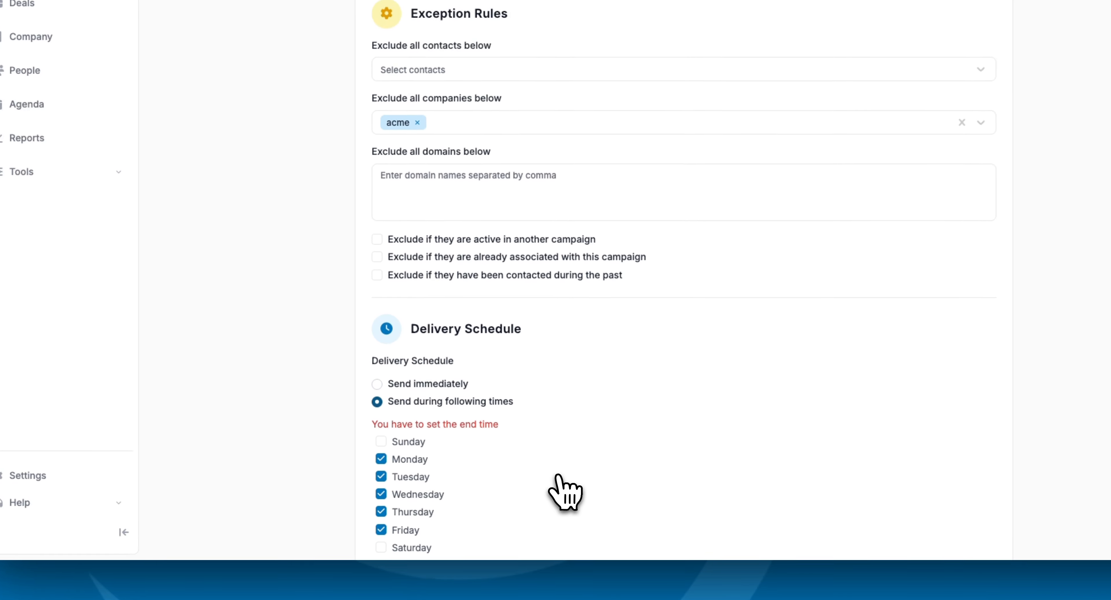
scroll(561, 492, down, 2)
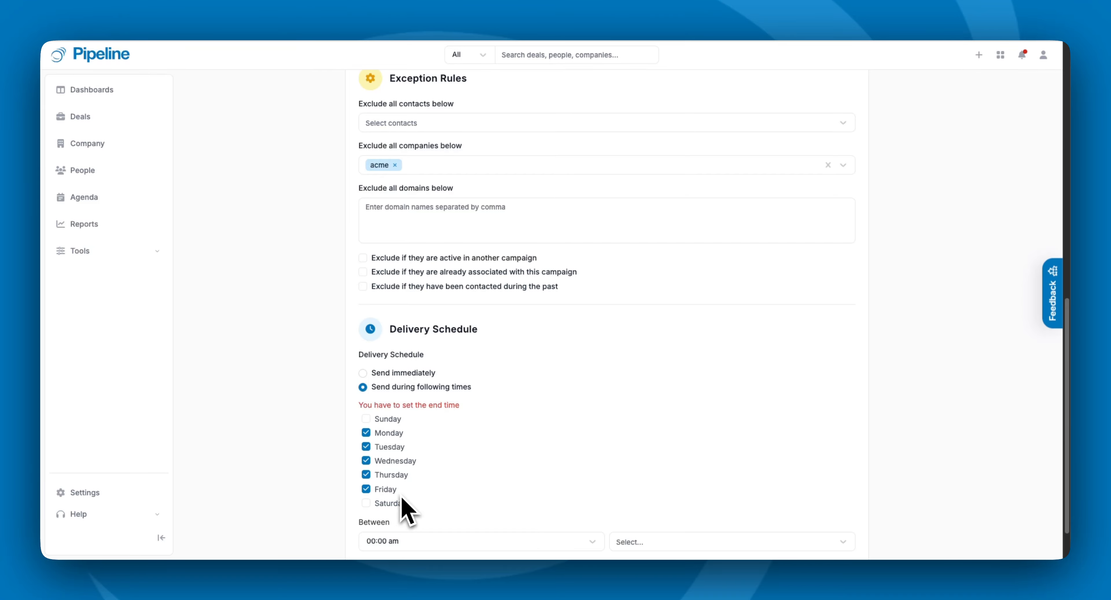
click(366, 474)
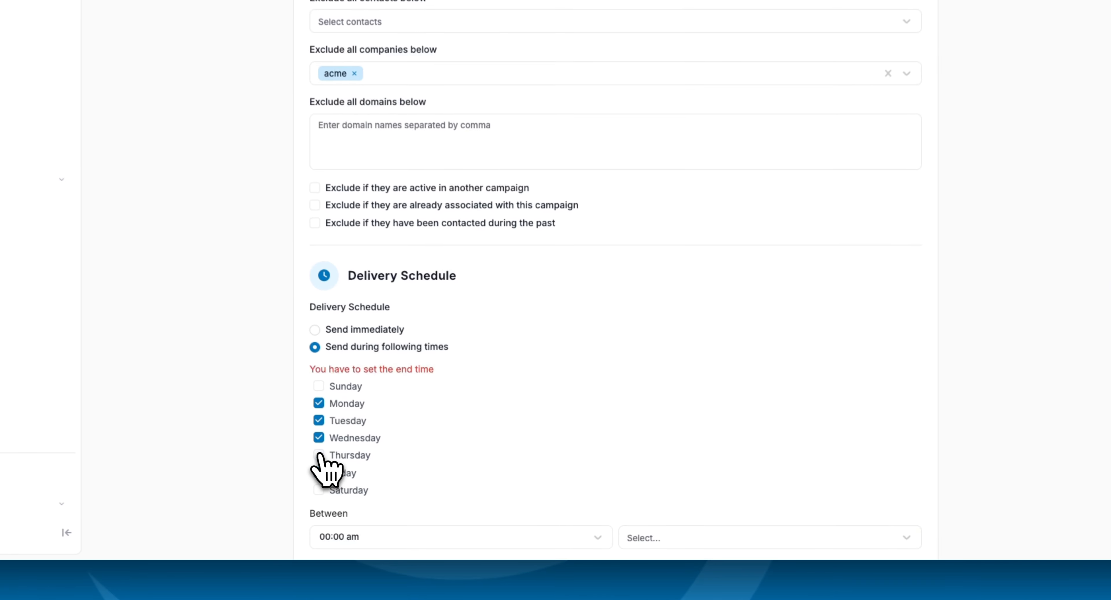
click(314, 471)
click(314, 435)
click(315, 418)
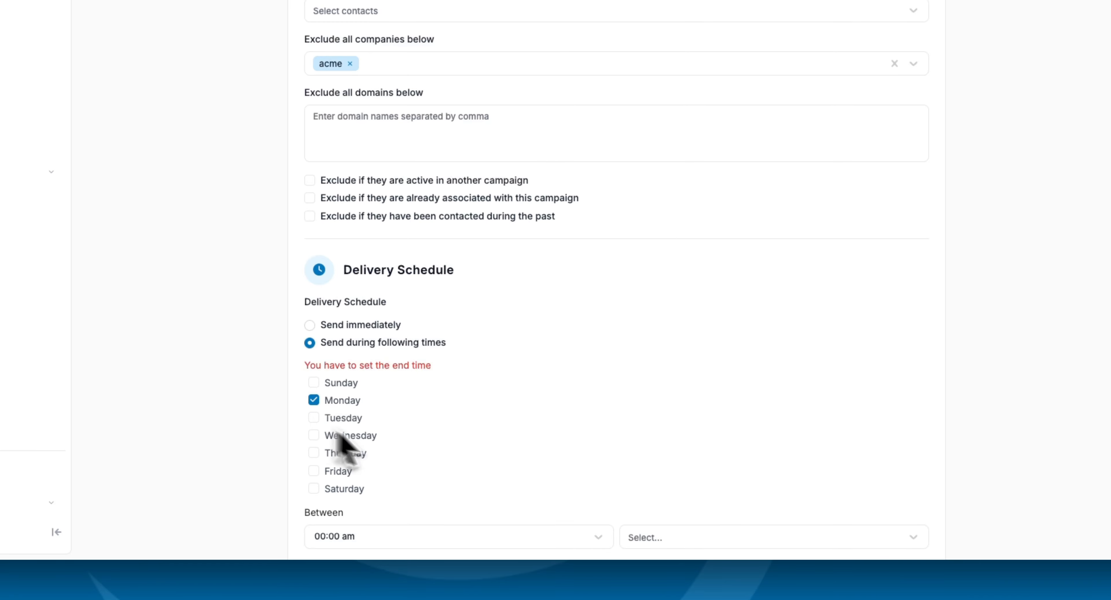
Step: Set the Monday delivery window to between 01:30 am and 03:30 am
click(518, 543)
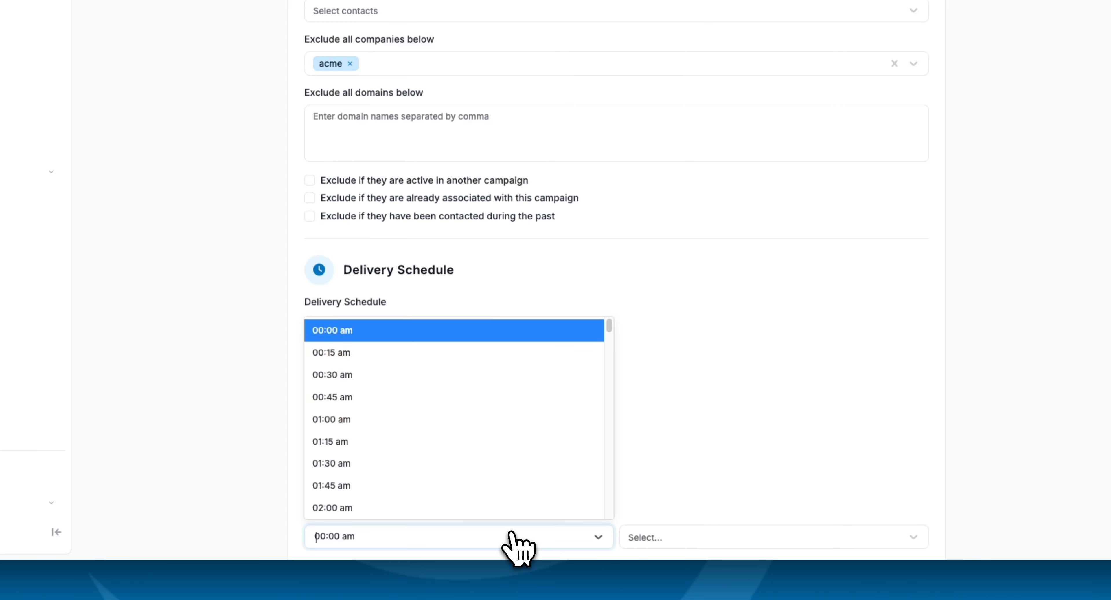
click(395, 466)
click(641, 539)
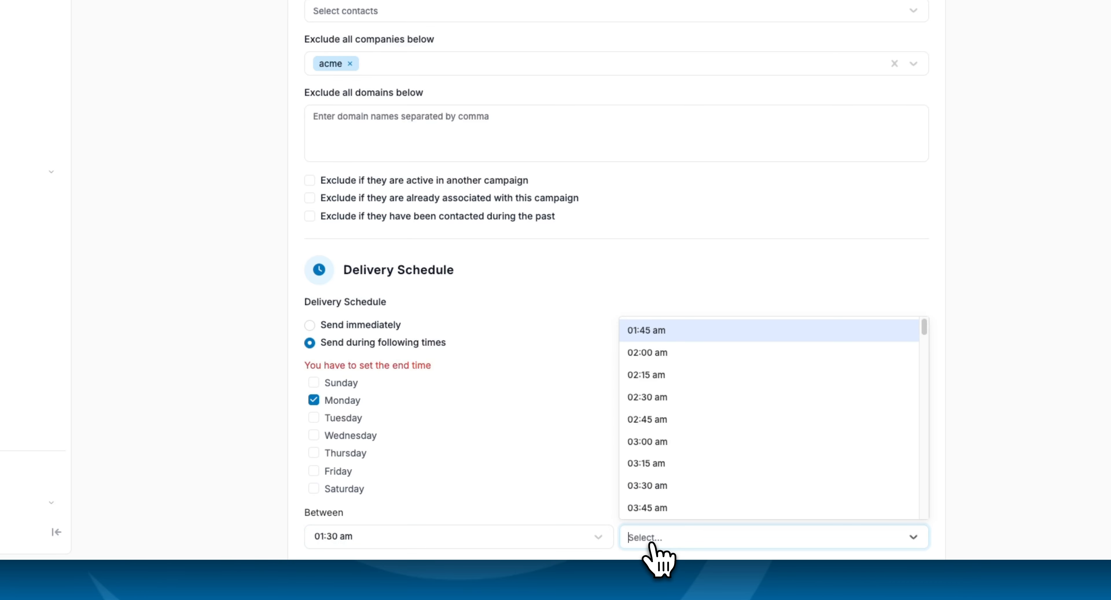
click(663, 485)
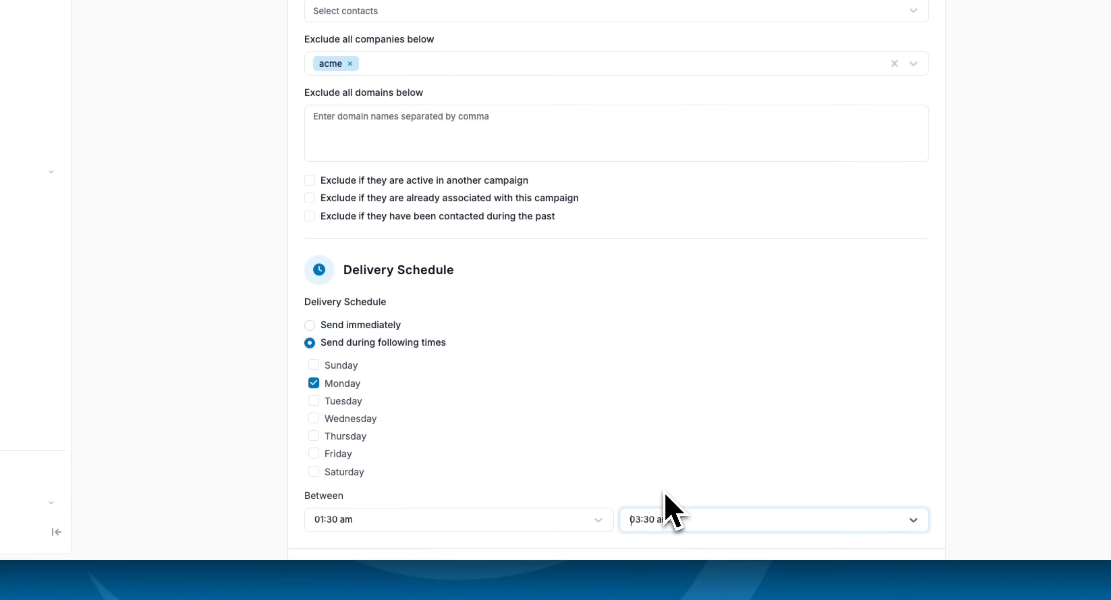
Step: Switch the delivery schedule to send immediately, then save the rules and continue to the campaign steps
click(310, 325)
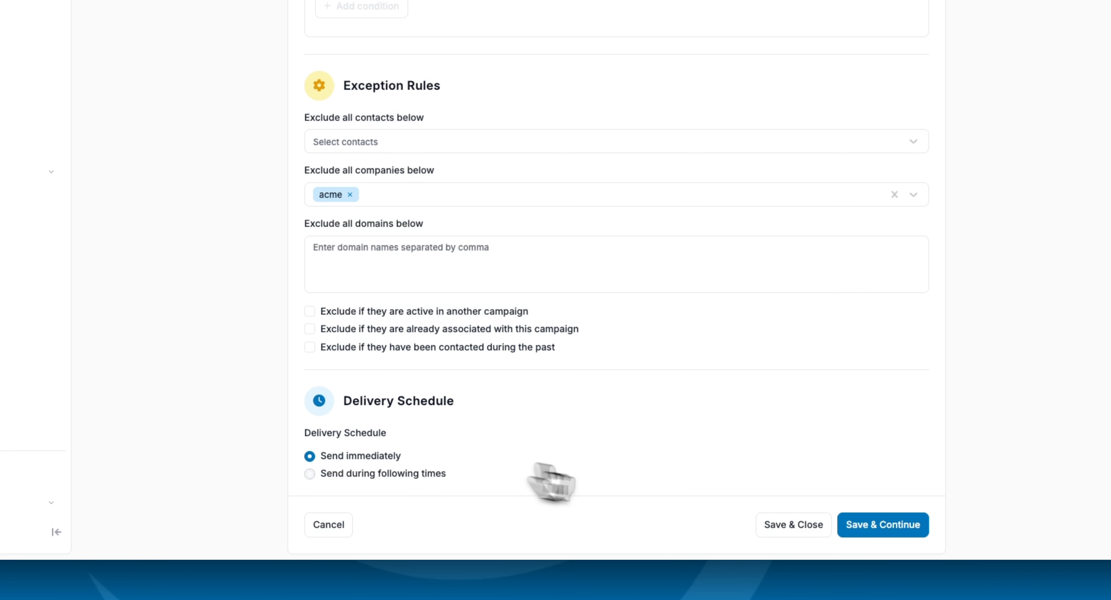
click(876, 524)
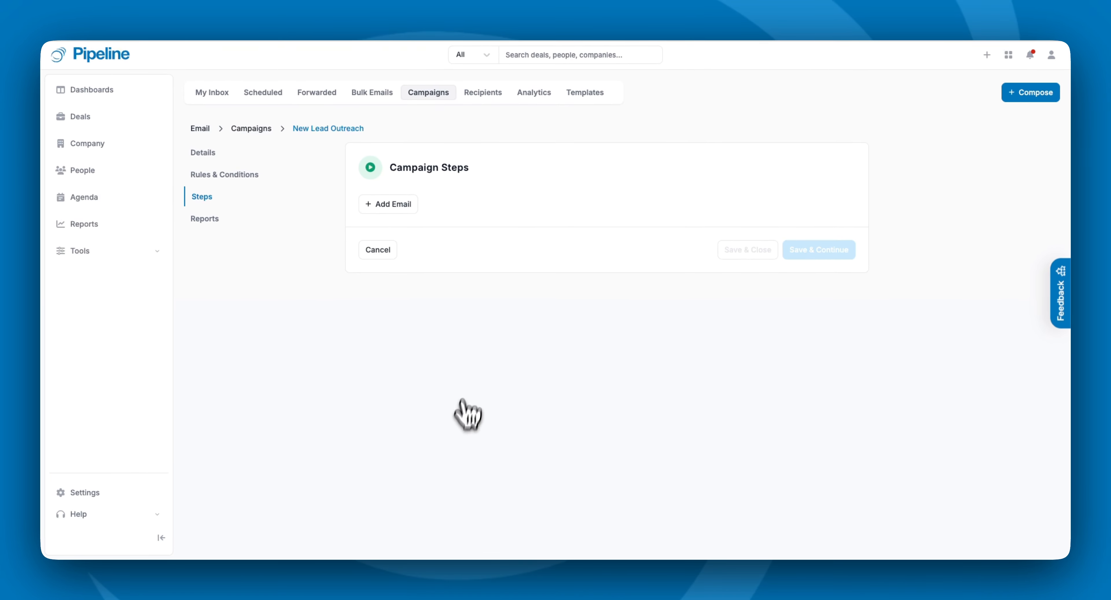
Step: Add the first email step to the campaign and save its email using the New Lead Welcome template
click(405, 205)
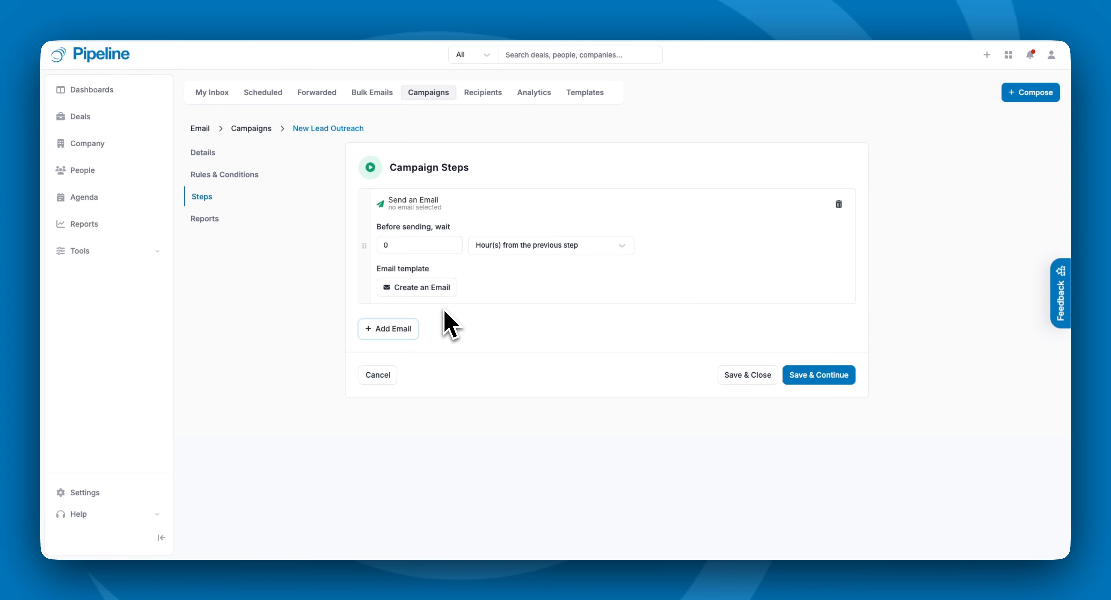
click(417, 289)
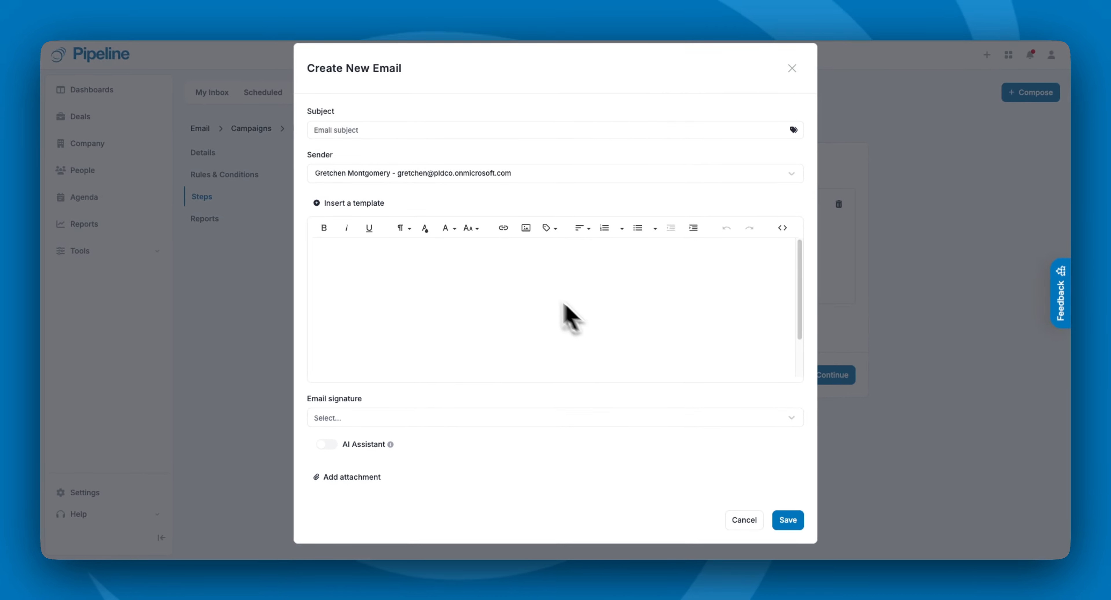
click(352, 207)
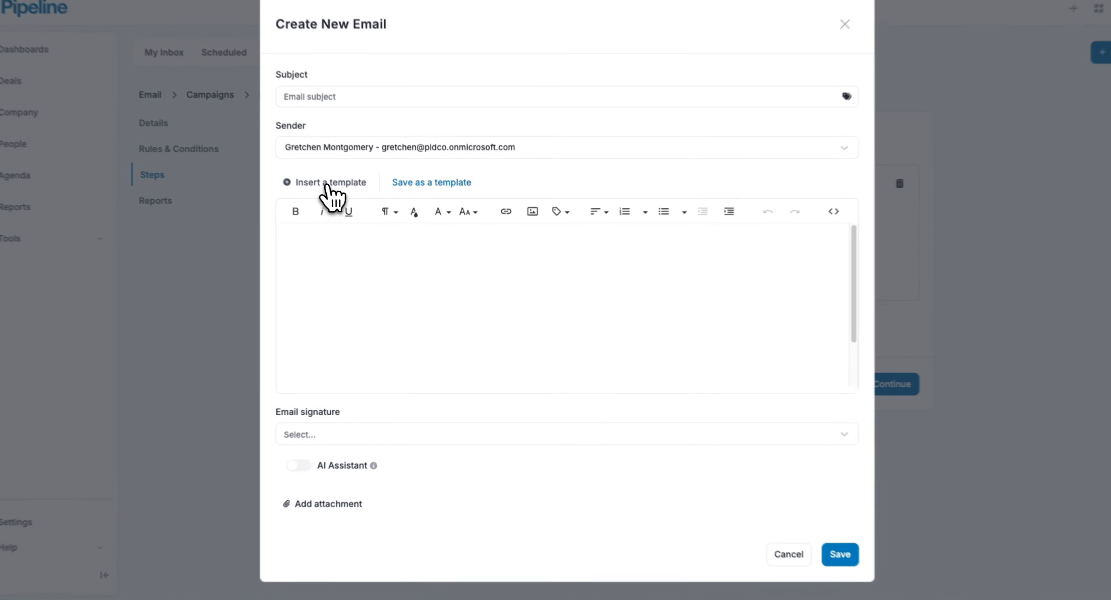
click(352, 218)
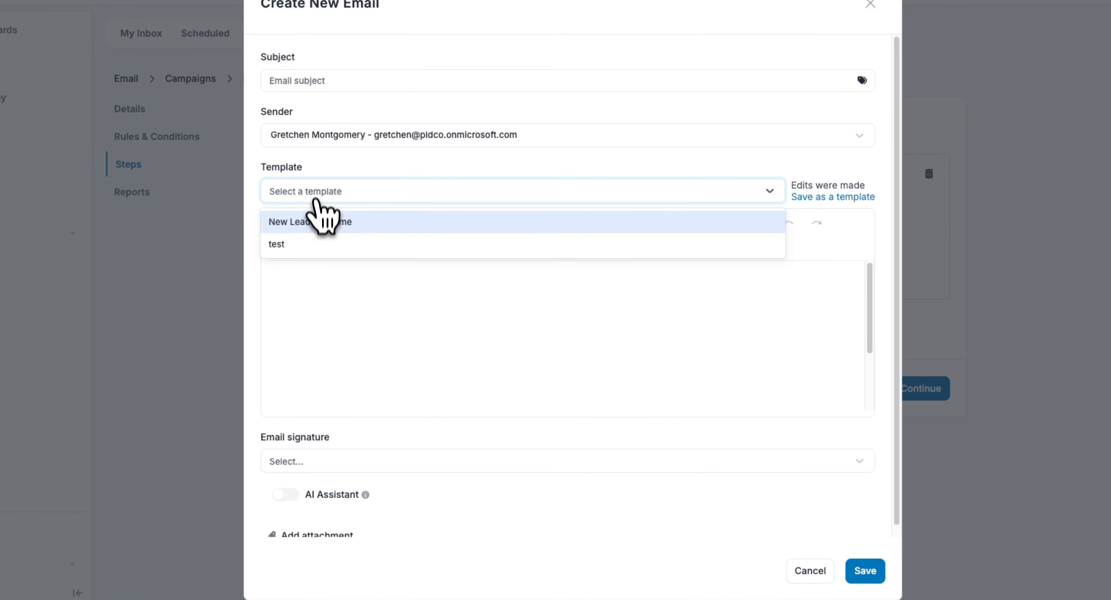
click(298, 223)
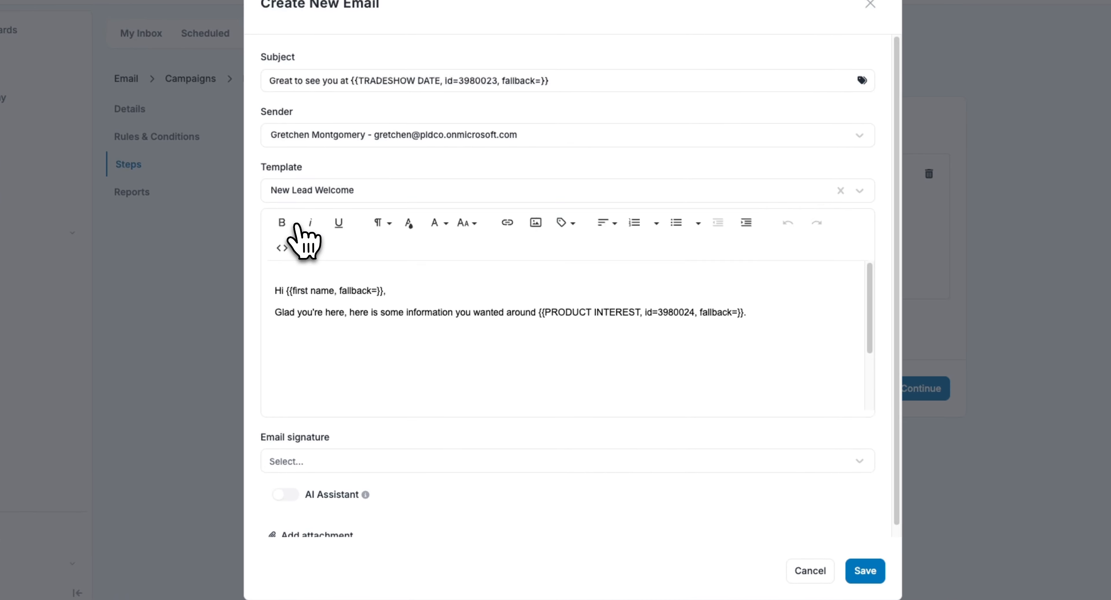
click(864, 570)
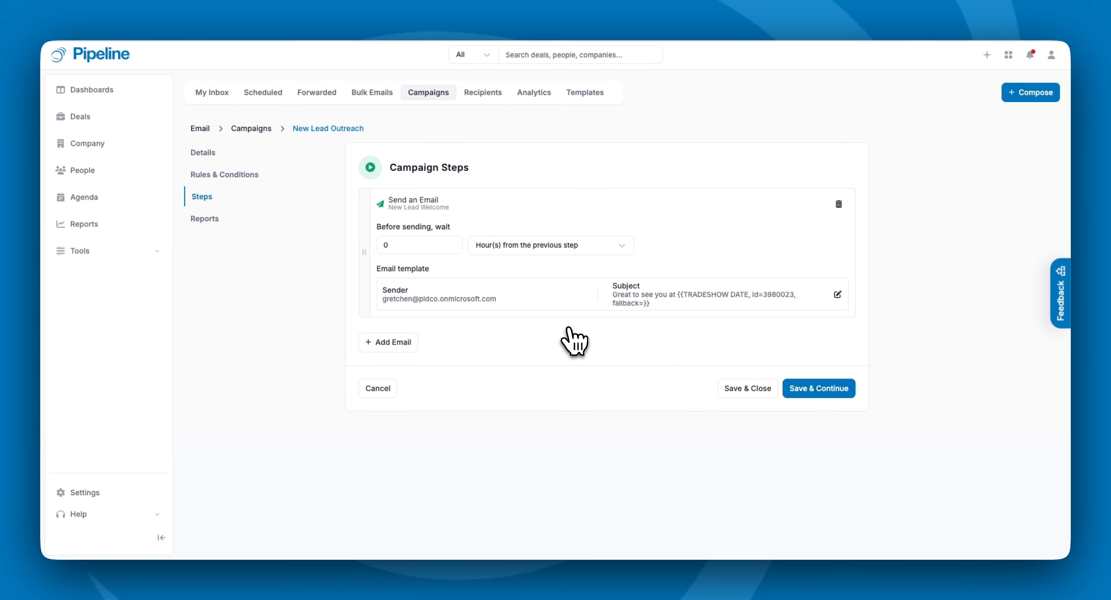
Step: Add a second email step that waits 3 days from the previous step before sending
click(391, 343)
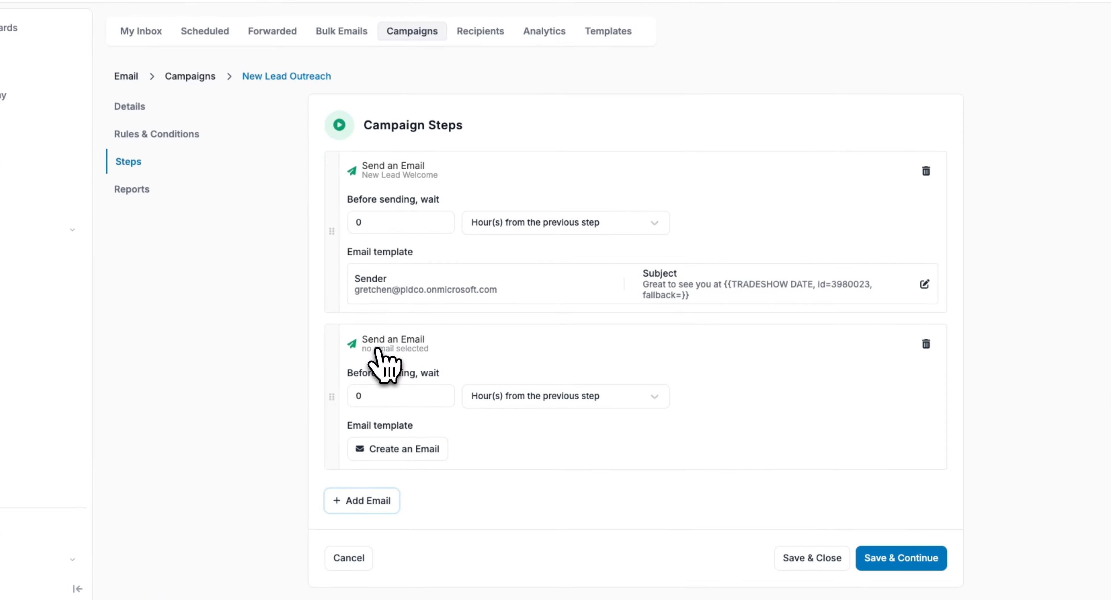
click(352, 396)
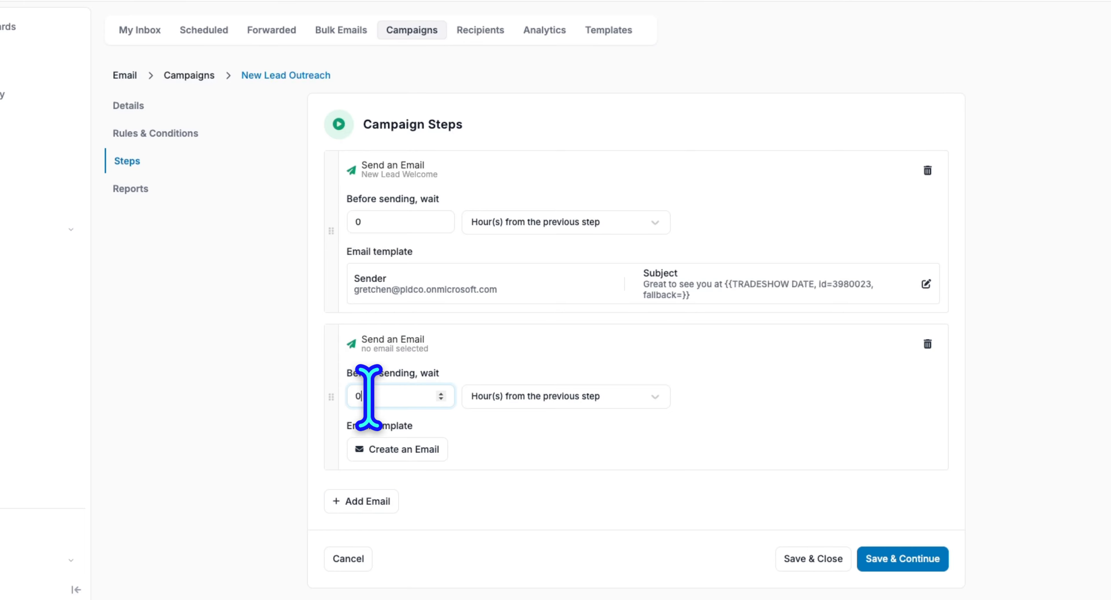
double_click(353, 396)
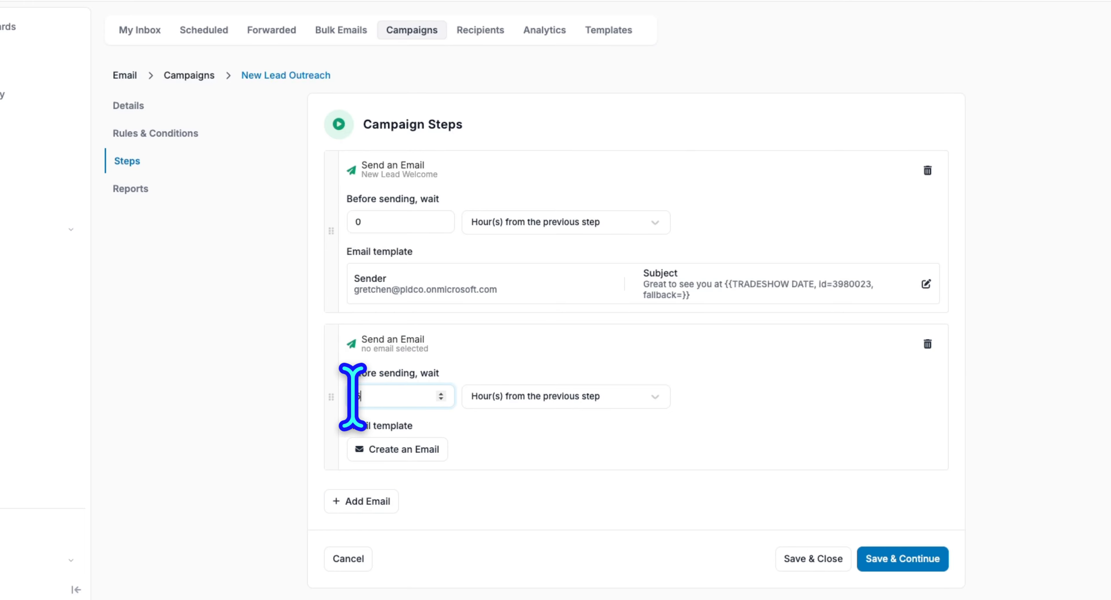
click(545, 397)
click(533, 450)
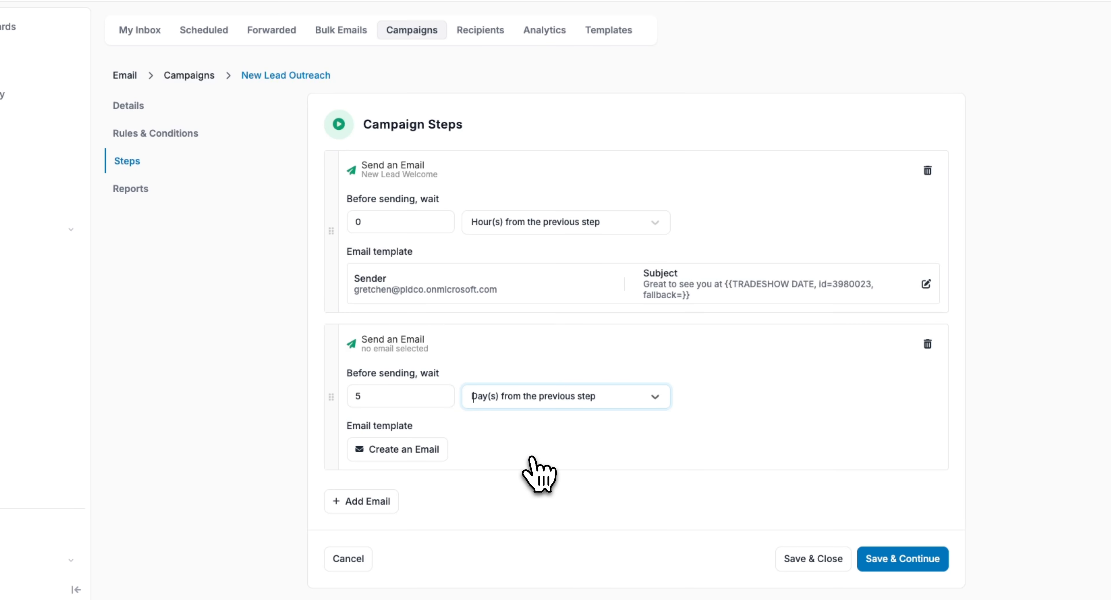
click(363, 394)
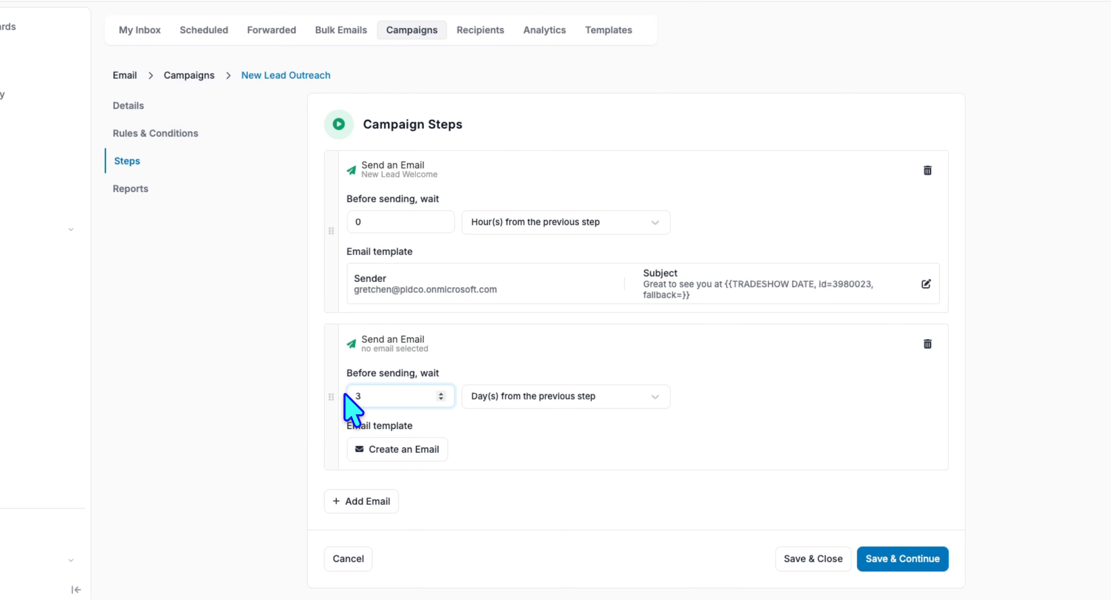
Step: Create the second step's email from the test template and save it
click(408, 452)
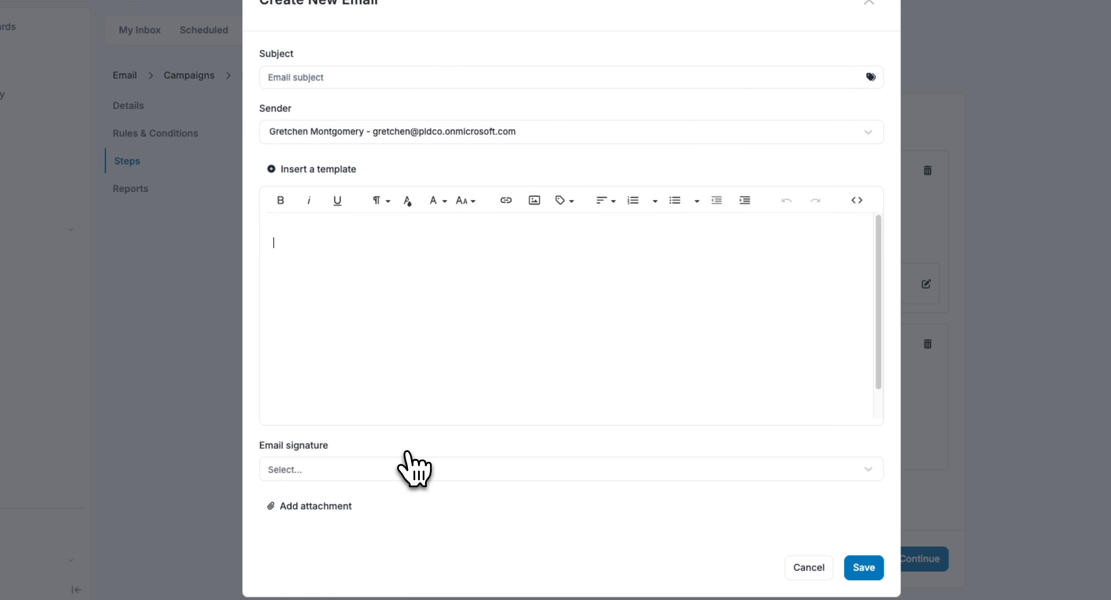
click(342, 170)
click(338, 185)
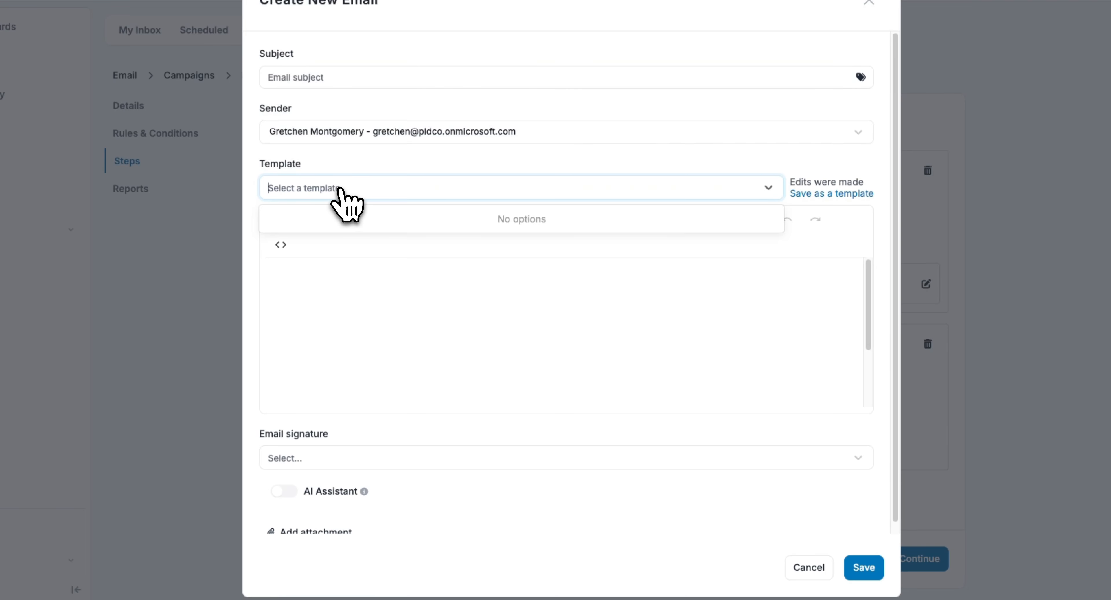
click(281, 246)
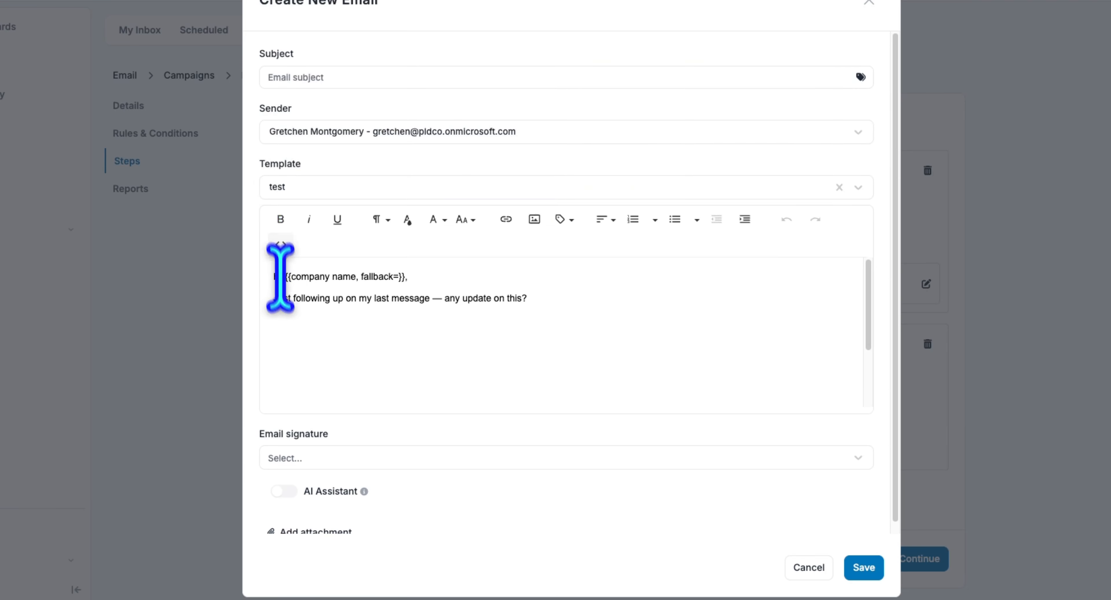
click(453, 320)
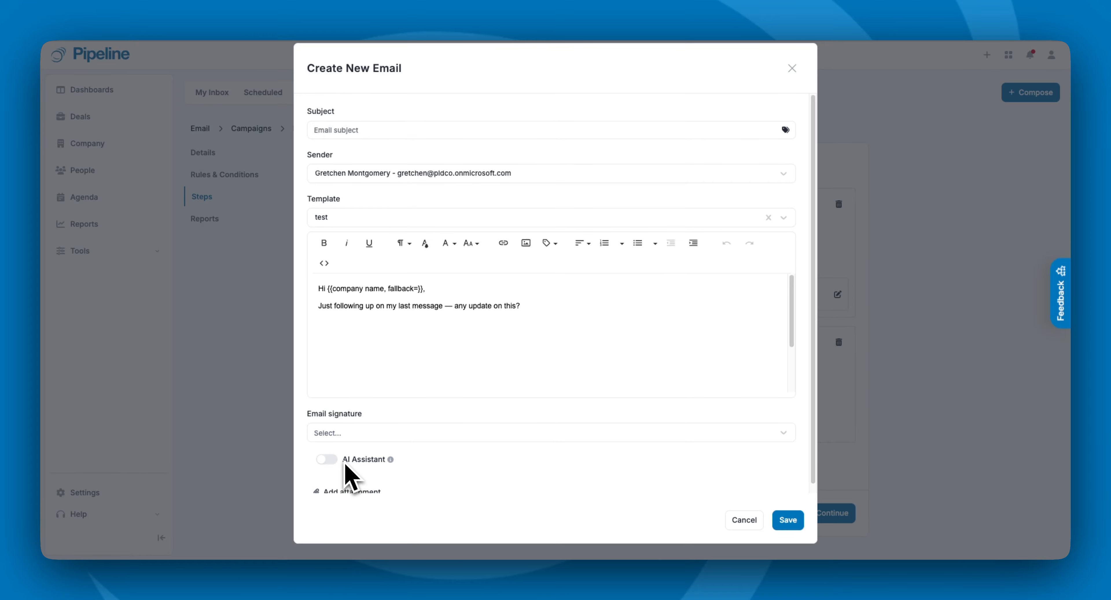
click(788, 520)
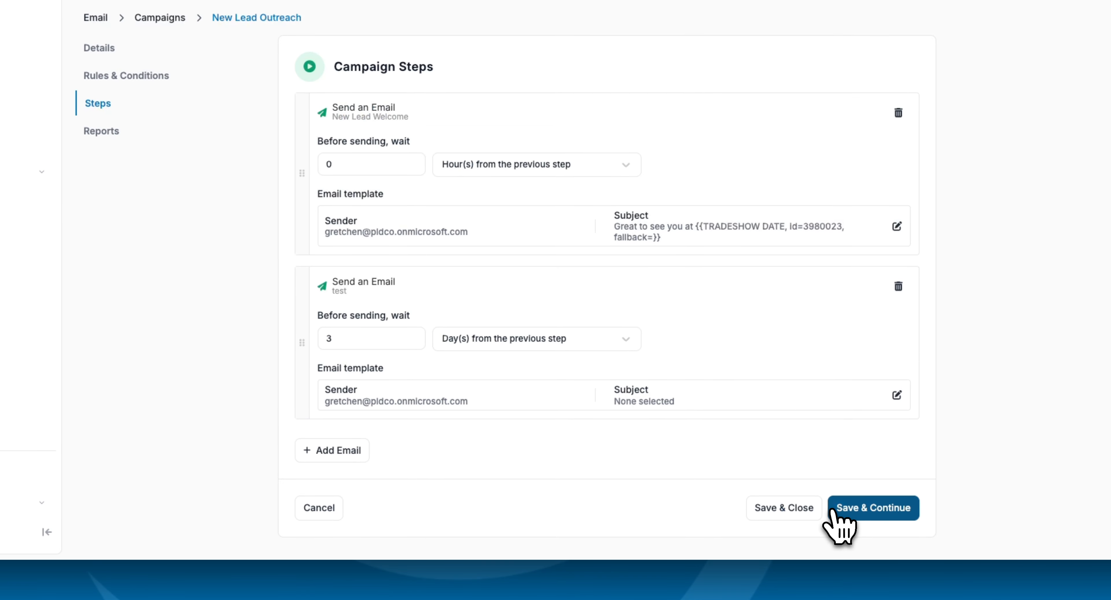
Step: Add a third email step that waits 7 days from the previous step, and open then cancel its email draft
click(308, 452)
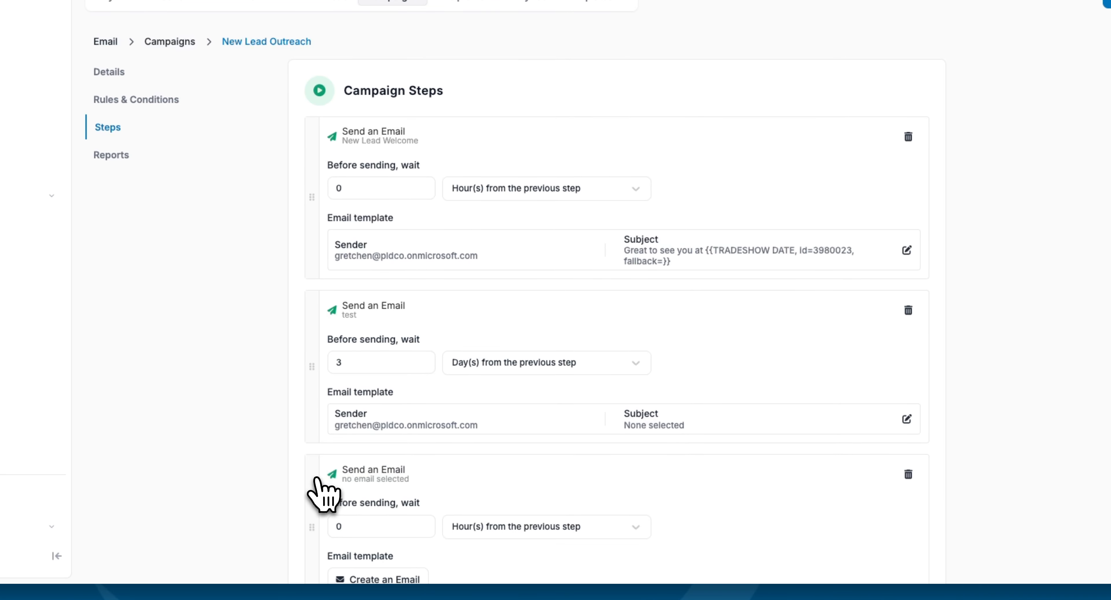
scroll(432, 518, down, 2)
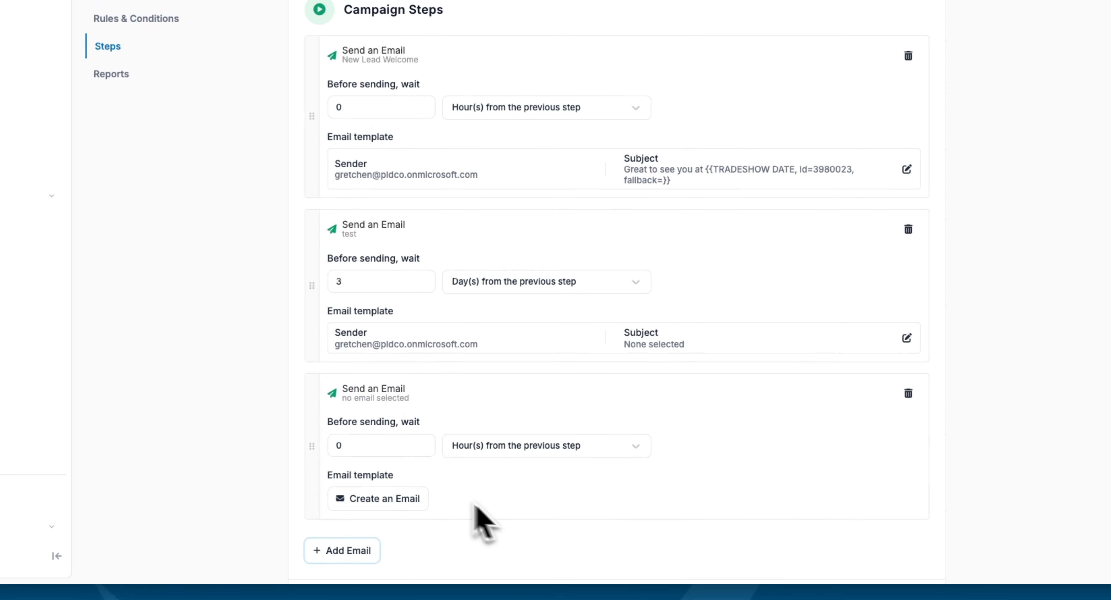
click(354, 445)
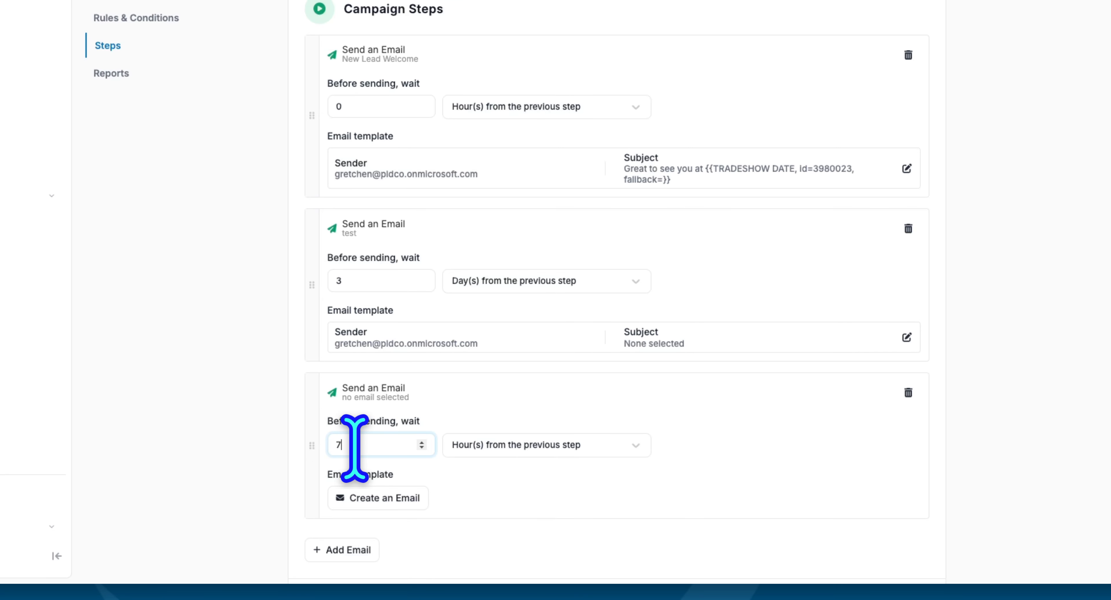
text(7)
click(516, 449)
click(510, 496)
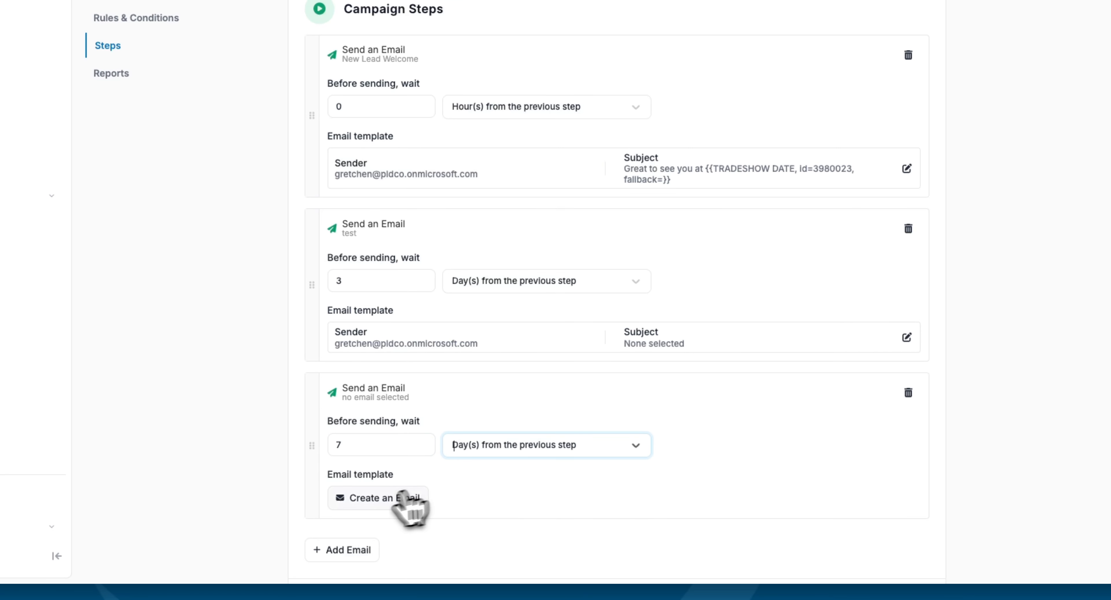
click(404, 497)
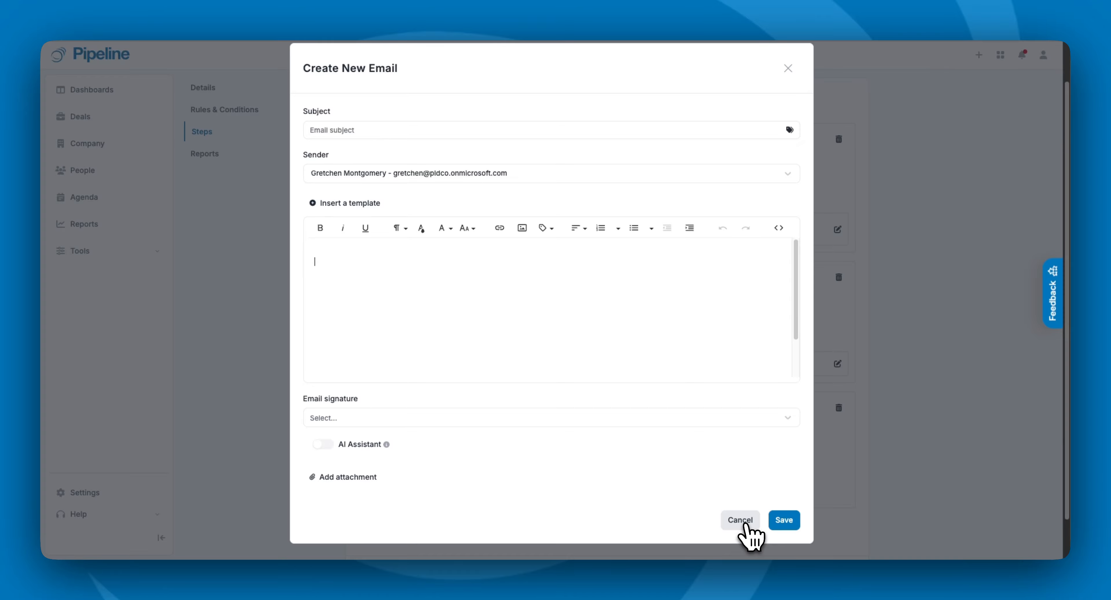
click(740, 519)
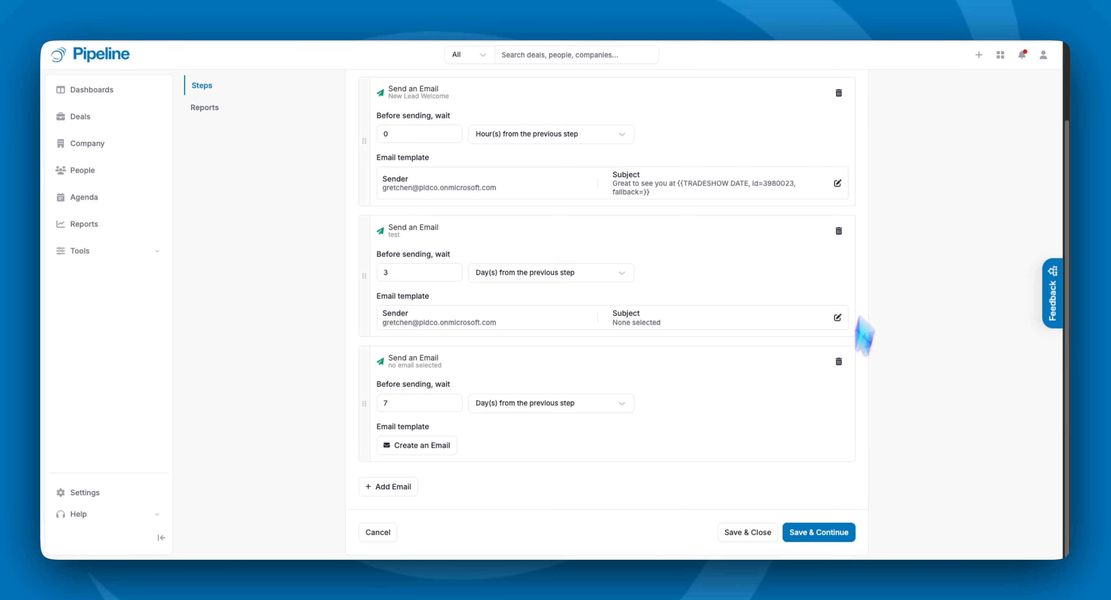
Step: Save the campaign steps, continue to the reports, and review the campaign performance, email performance and participants sections
click(818, 532)
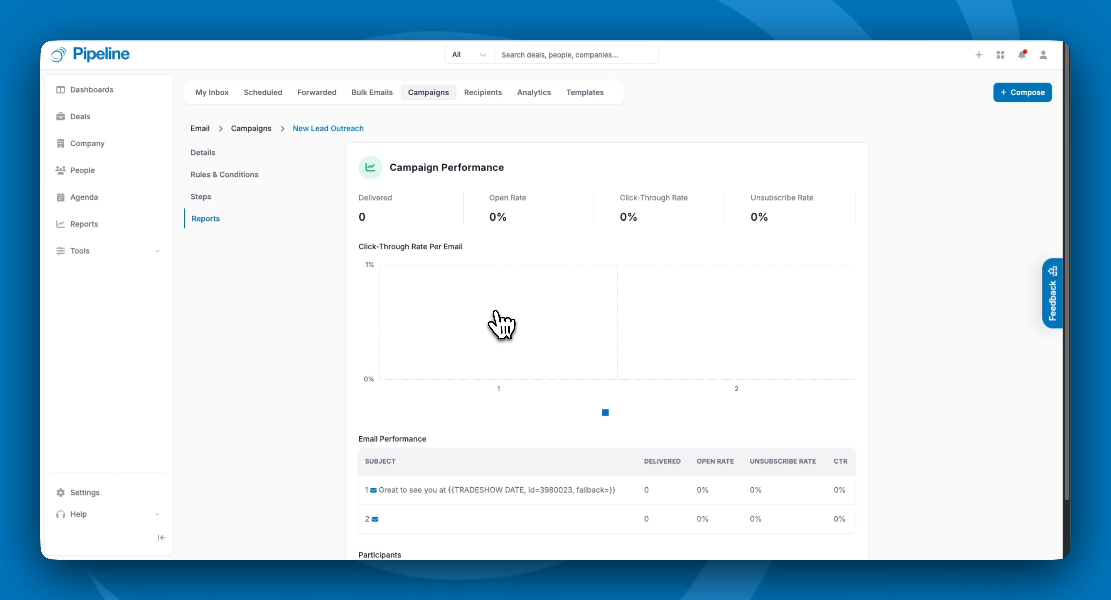
scroll(500, 323, down, 2)
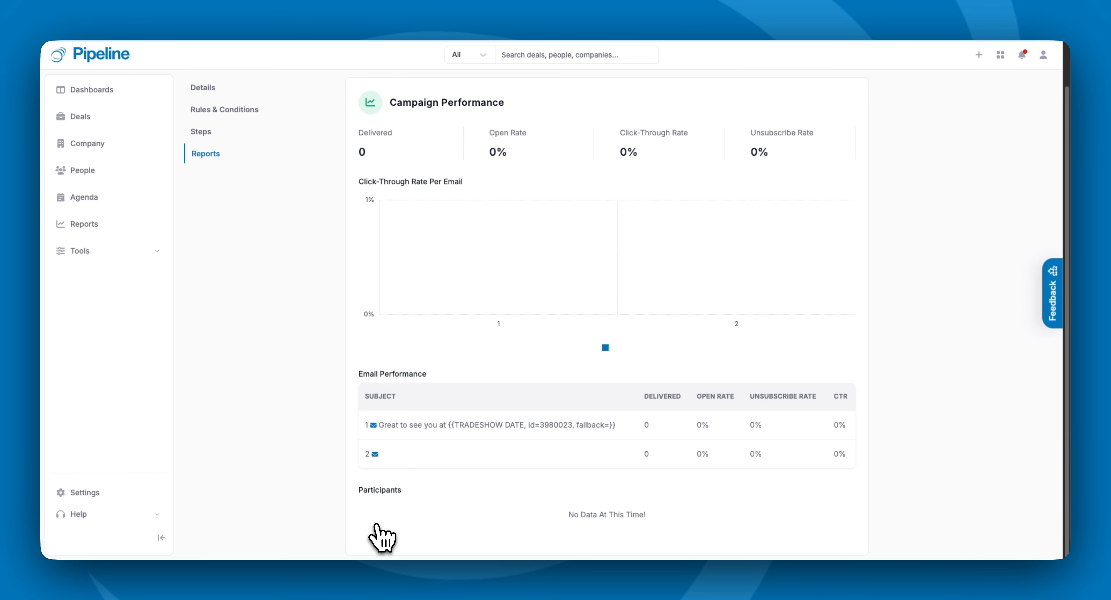
scroll(380, 530, up, 2)
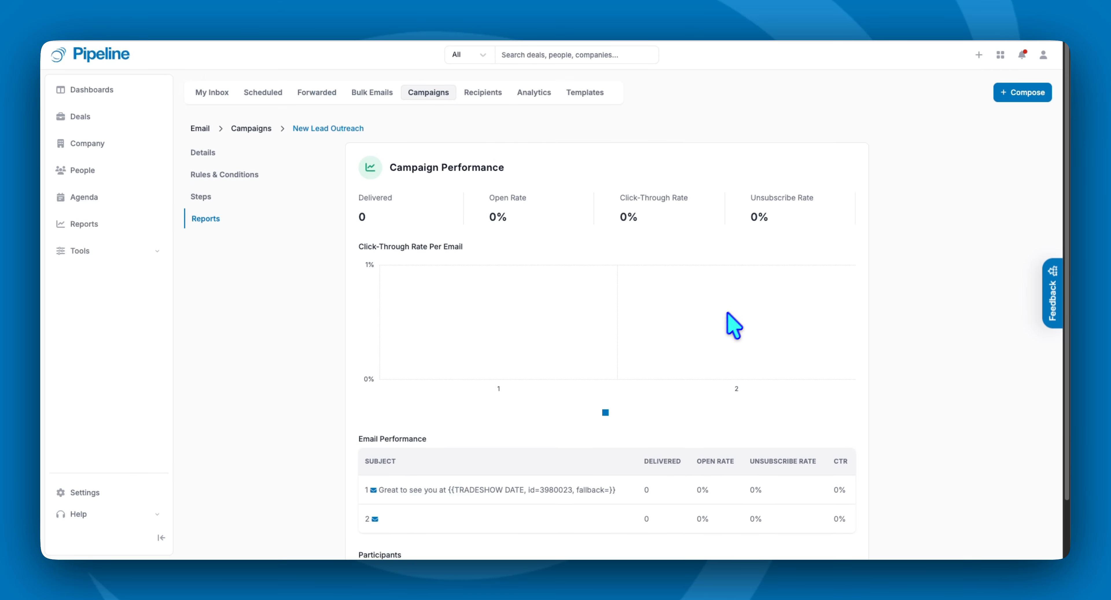